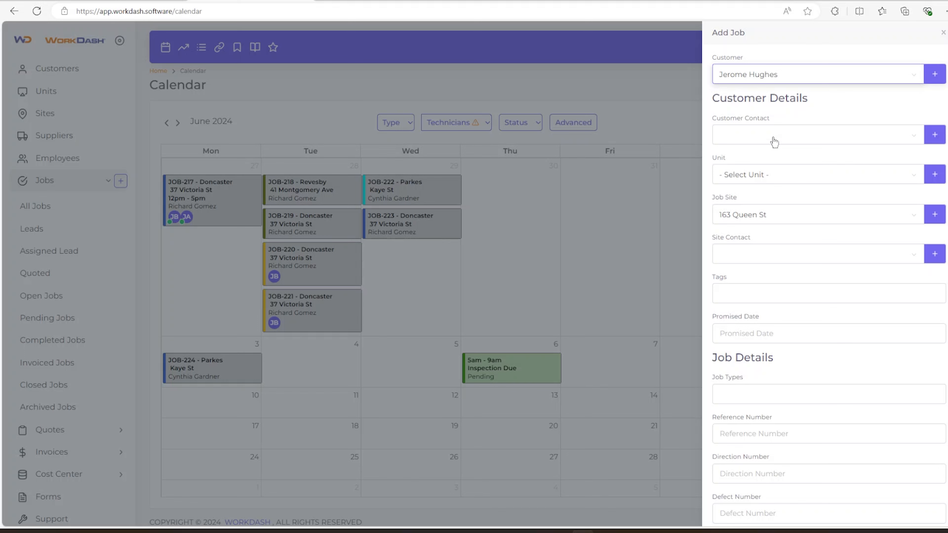
Open the Customer Contact dropdown on the Add Job form
{"action": "left_click", "coordinate": [771, 141]}
Add a new Basic customer contact with the contact's first and last name
{"action": "left_click", "coordinate": [933, 139]}
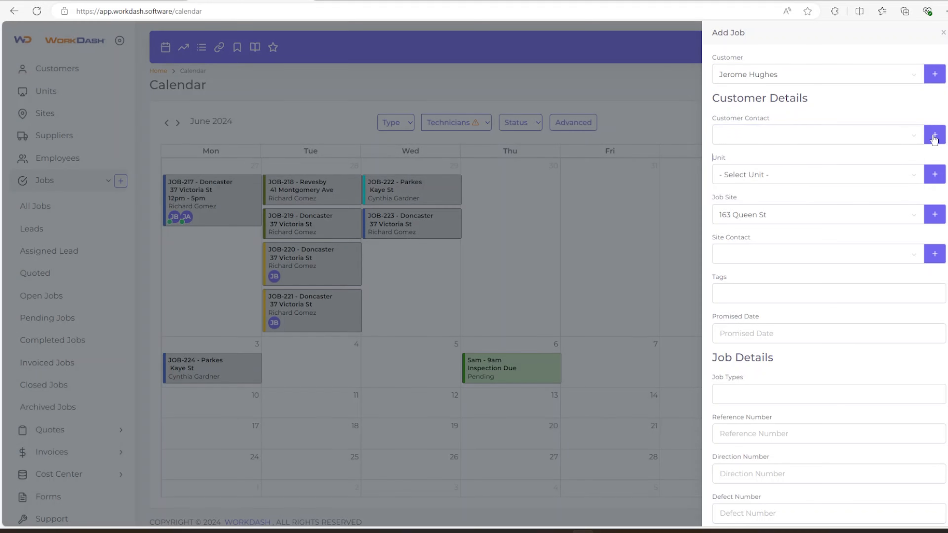
{"action": "left_click", "coordinate": [751, 79]}
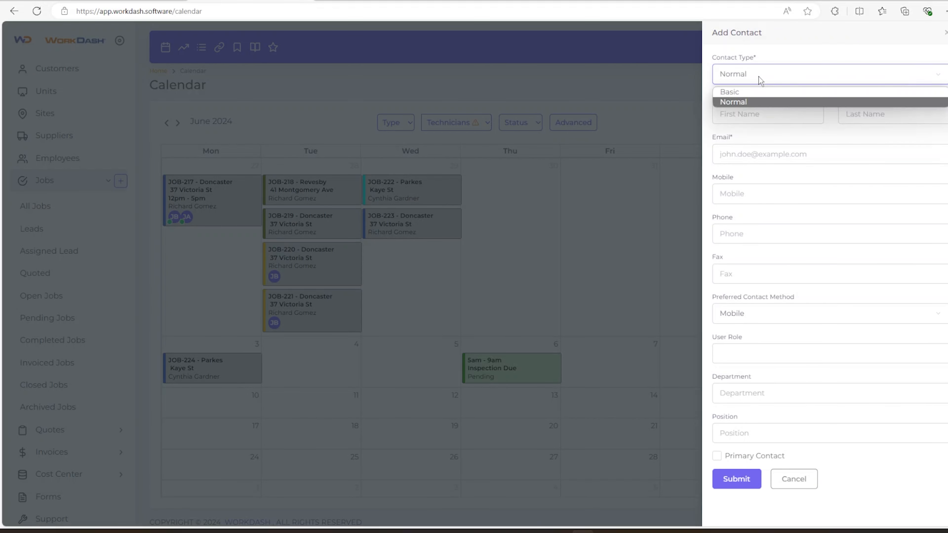
{"action": "left_click", "coordinate": [745, 92]}
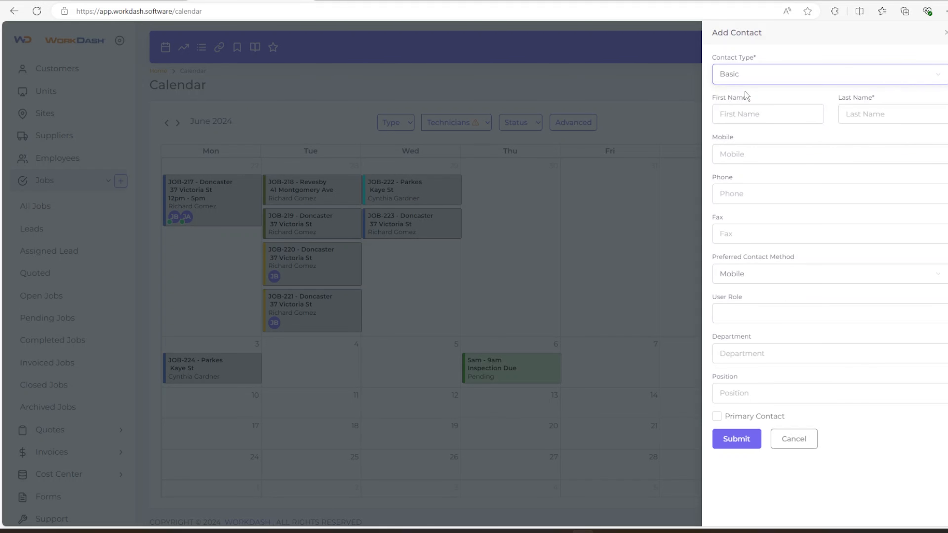
{"action": "left_click", "coordinate": [745, 114]}
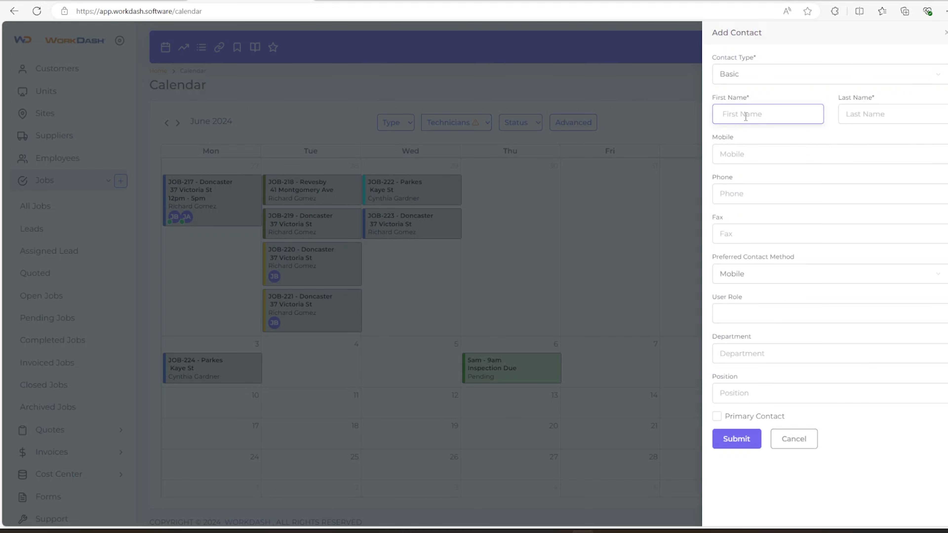
{"action": "left_click", "coordinate": [889, 110]}
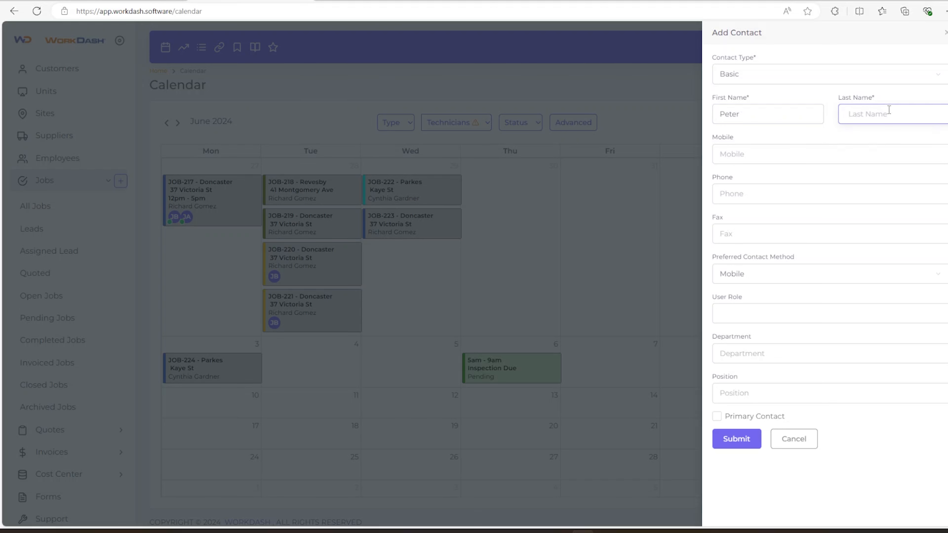
{"action": "left_click", "coordinate": [734, 169]}
{"action": "left_click", "coordinate": [749, 439]}
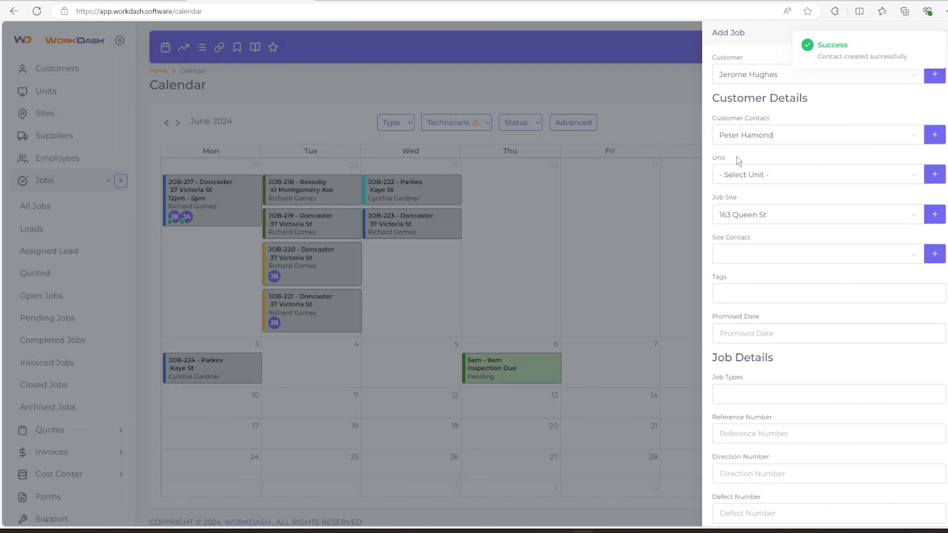
{"action": "left_click", "coordinate": [742, 181]}
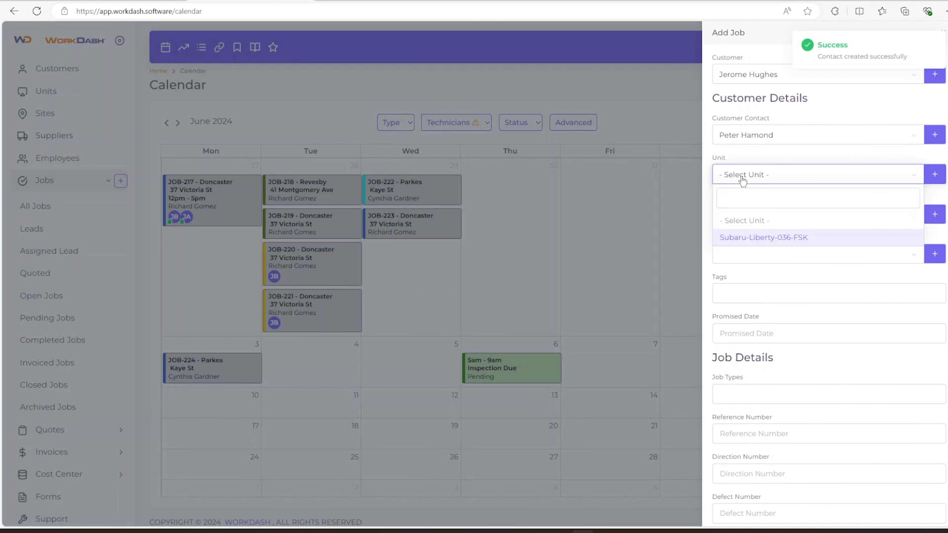
Assign unit Subaru-Liberty-036-FSK, promised date 27 June 2024, and job type Service
{"action": "left_click", "coordinate": [743, 239]}
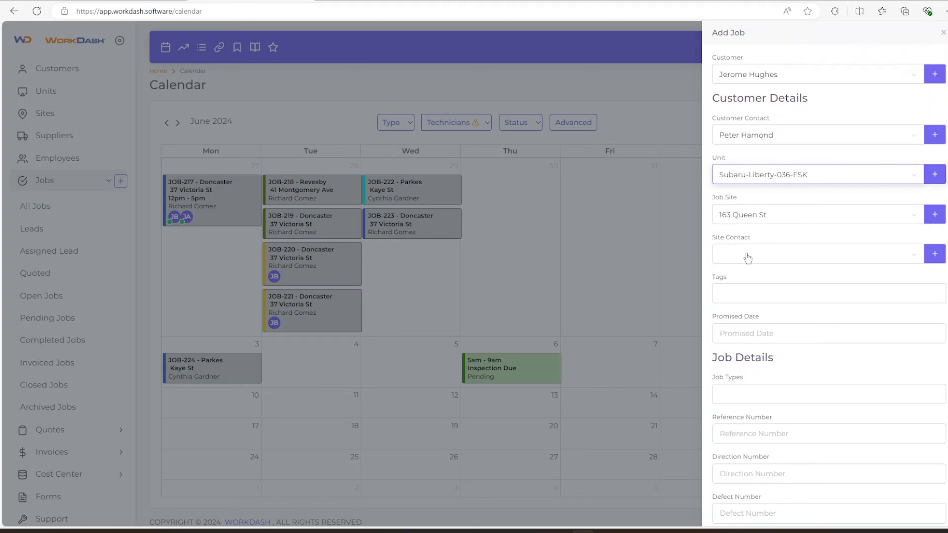
{"action": "scroll", "coordinate": [758, 267], "scroll_direction": "down", "scroll_amount": 1}
{"action": "left_click", "coordinate": [739, 284]}
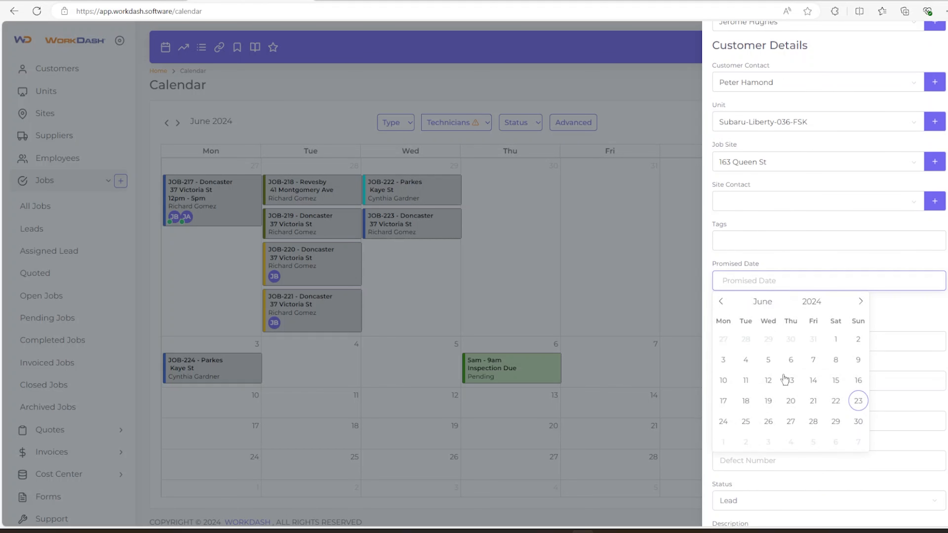
{"action": "left_click", "coordinate": [790, 421]}
{"action": "scroll", "coordinate": [778, 299], "scroll_direction": "down", "scroll_amount": 2}
{"action": "left_click", "coordinate": [749, 235]}
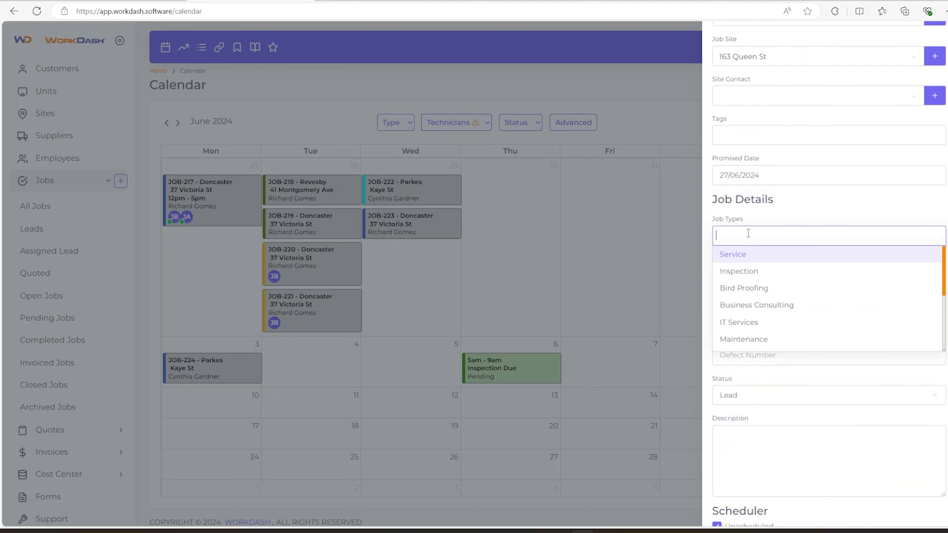
{"action": "left_click", "coordinate": [751, 254]}
Enter reference 42, direction F-2652, defect D-5363738, turn off notifications, and create the job
{"action": "scroll", "coordinate": [772, 315], "scroll_direction": "down", "scroll_amount": 1}
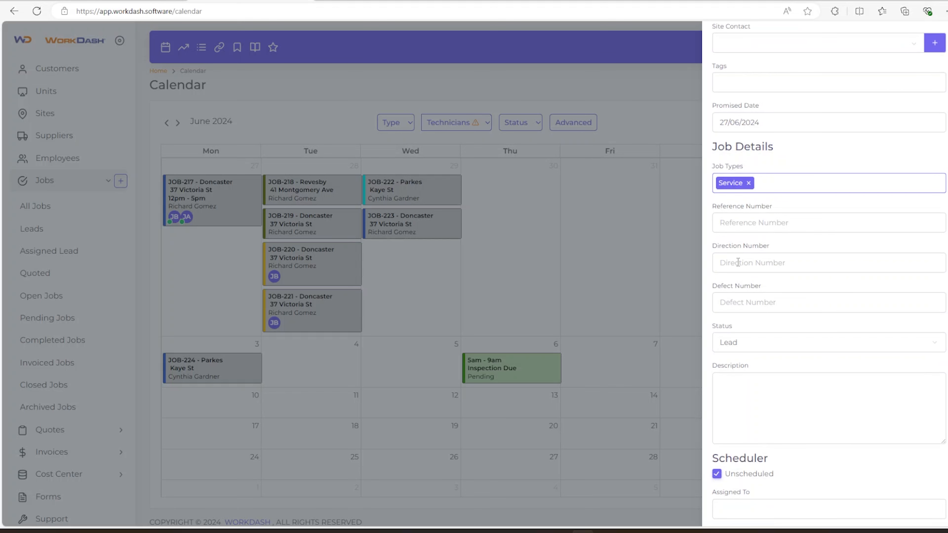
{"action": "left_click", "coordinate": [738, 224]}
{"action": "type", "text": "42681"}
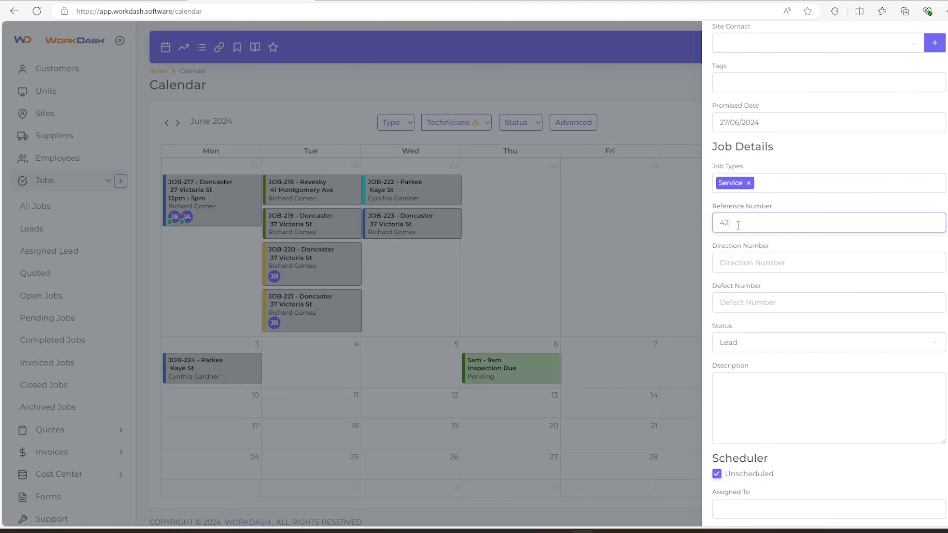
{"action": "left_click", "coordinate": [745, 266]}
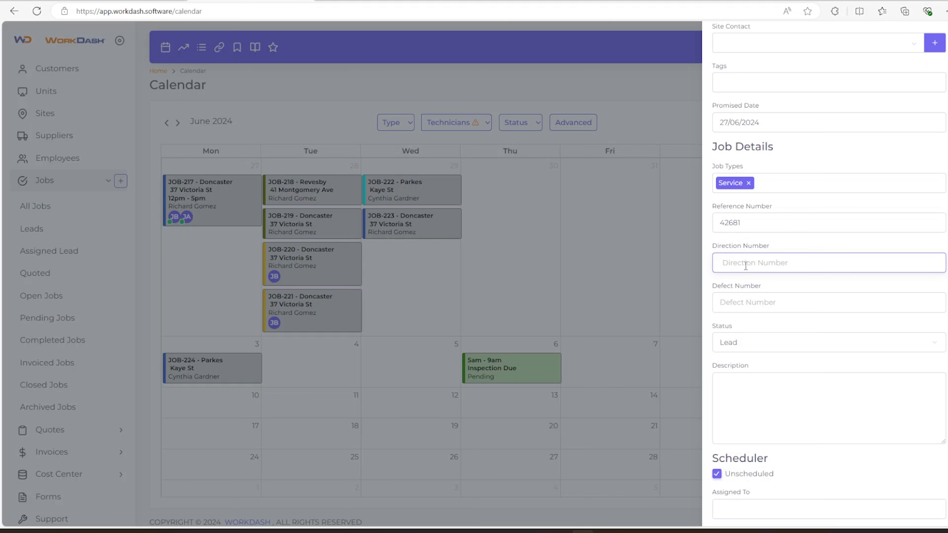
{"action": "type", "text": "F-2652"}
{"action": "left_click", "coordinate": [771, 299]}
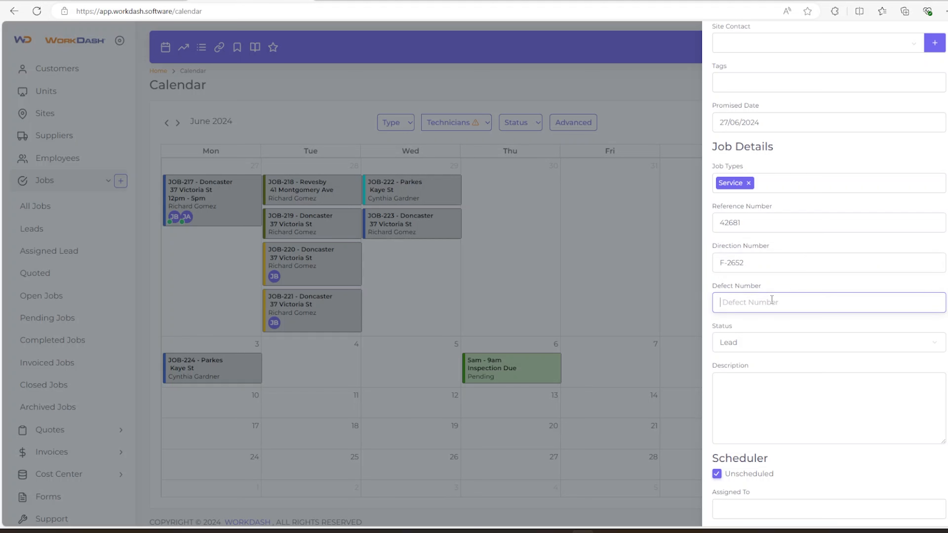
{"action": "type", "text": "5363738"}
{"action": "left_click", "coordinate": [721, 303]}
{"action": "type", "text": "D-"}
{"action": "scroll", "coordinate": [744, 346], "scroll_direction": "down", "scroll_amount": 9}
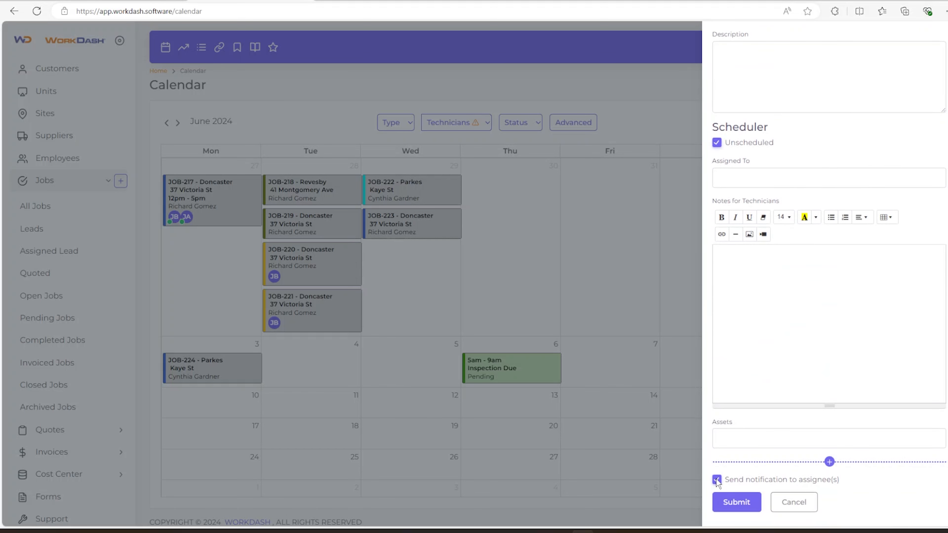
{"action": "left_click", "coordinate": [716, 479]}
{"action": "left_click", "coordinate": [737, 502]}
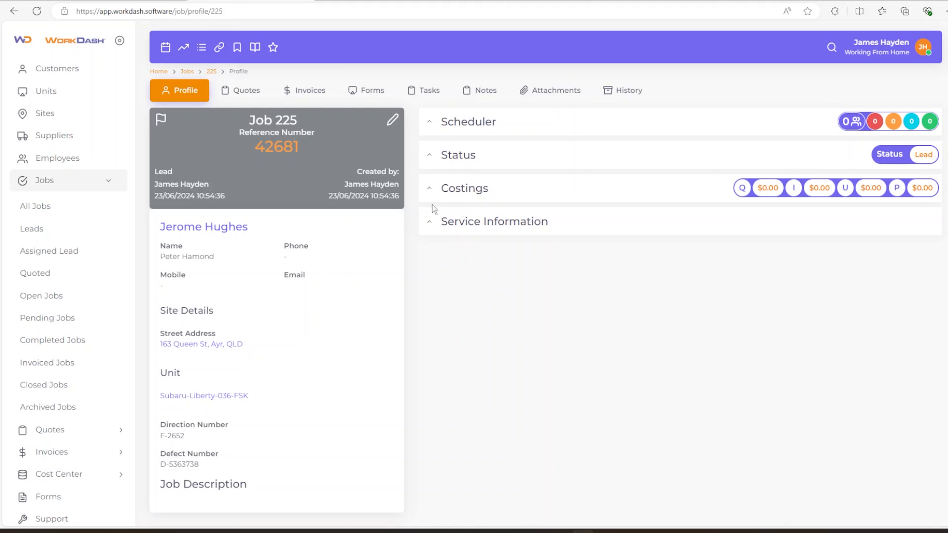
Expand Job 225's Service Information, then view its still-empty Quotes list
{"action": "left_click", "coordinate": [430, 224]}
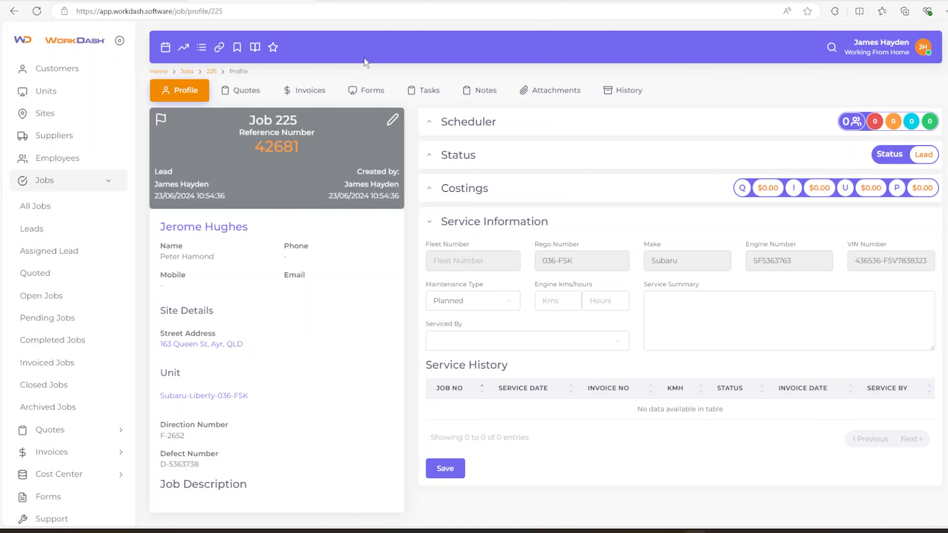
{"action": "left_click", "coordinate": [248, 94]}
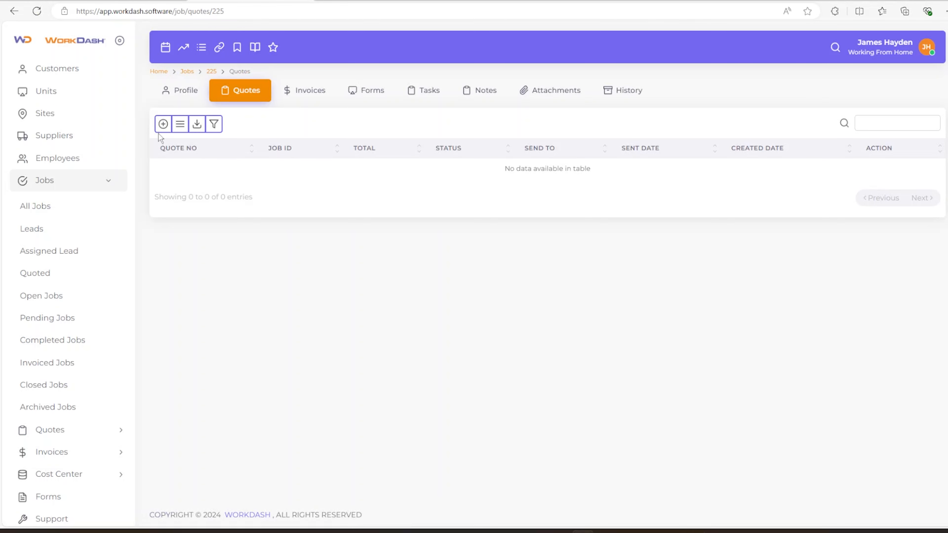
Create draft Quote-264 and briefly check its Attachments, Recipients and Additional Notes sections
{"action": "left_click", "coordinate": [162, 124]}
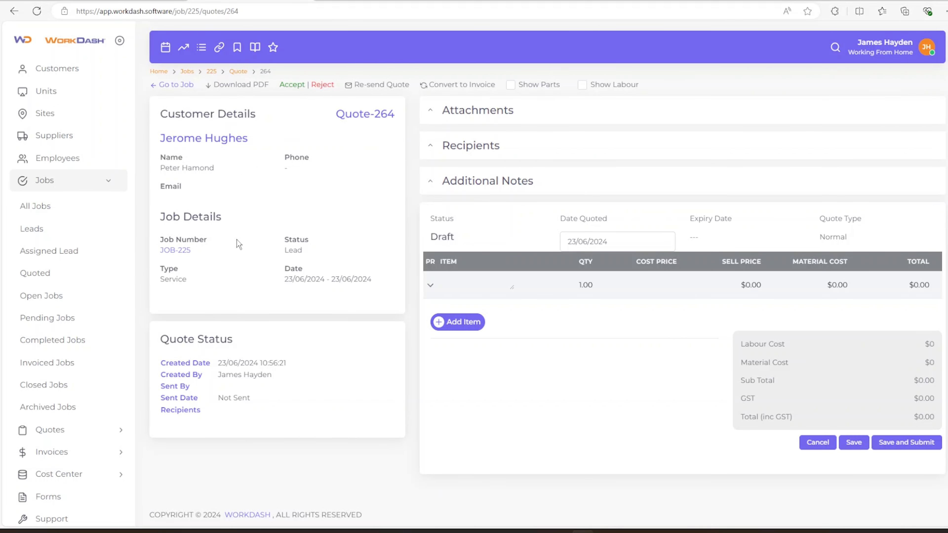
{"action": "left_click", "coordinate": [431, 111]}
{"action": "left_click", "coordinate": [432, 112]}
{"action": "left_click", "coordinate": [431, 146]}
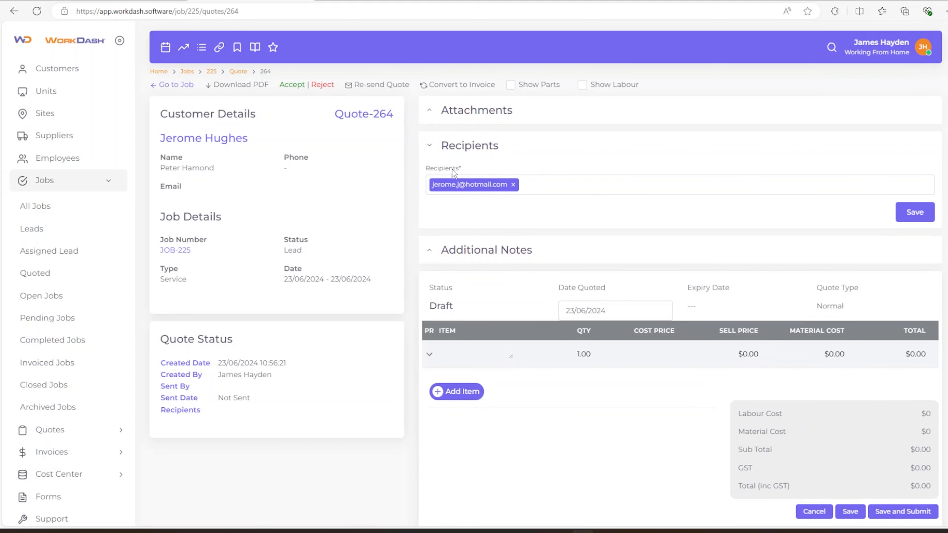
{"action": "left_click", "coordinate": [431, 148]}
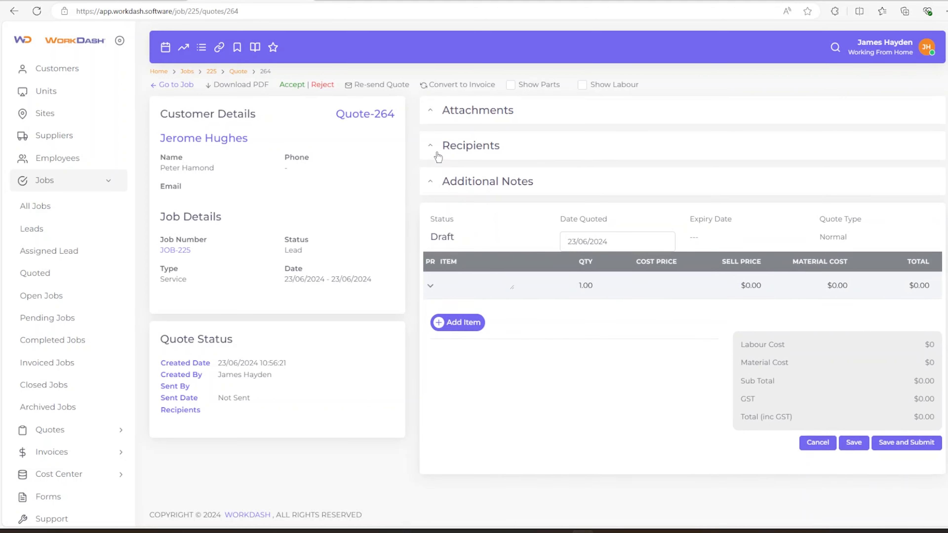
{"action": "left_click", "coordinate": [431, 182]}
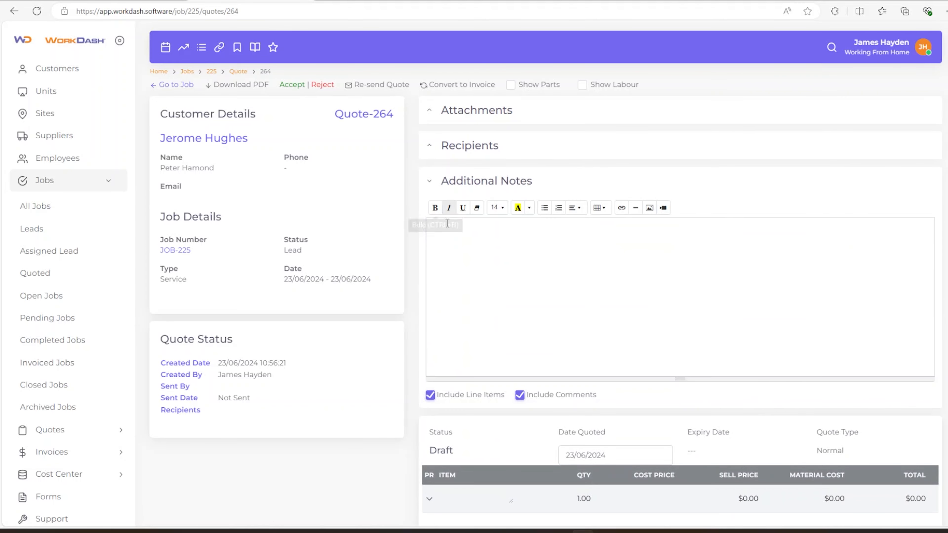
{"action": "left_click", "coordinate": [432, 185]}
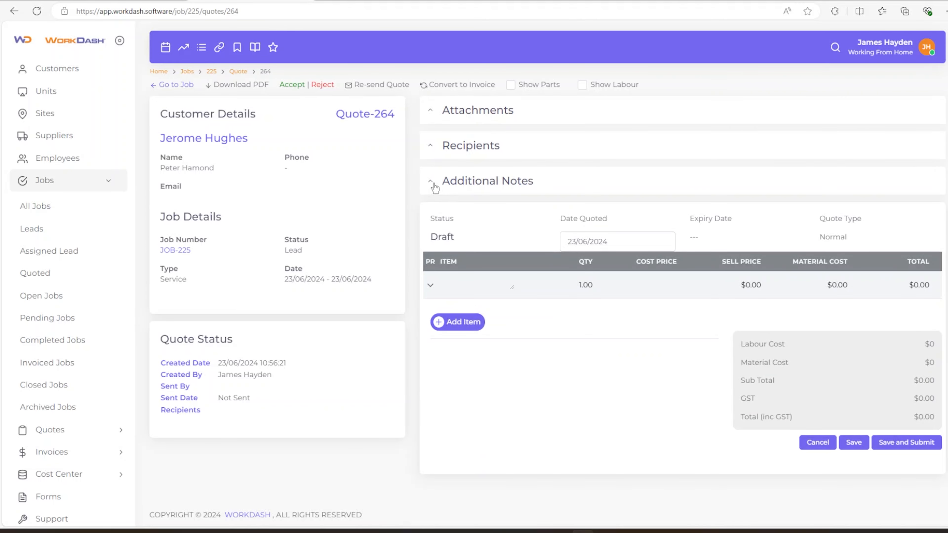
Add a Standard Service line item with its sell price raised to $450
{"action": "left_click", "coordinate": [464, 288]}
{"action": "type", "text": "Service"}
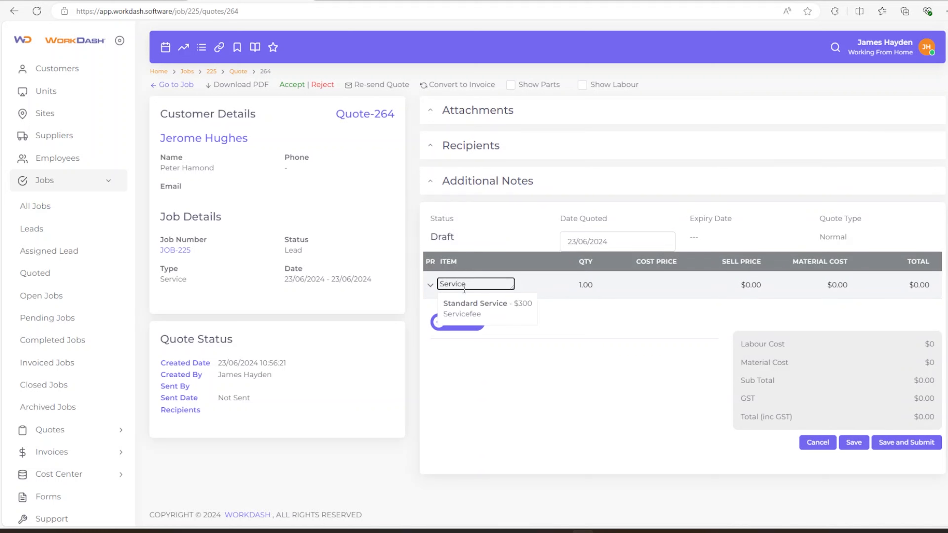
{"action": "left_click", "coordinate": [494, 314]}
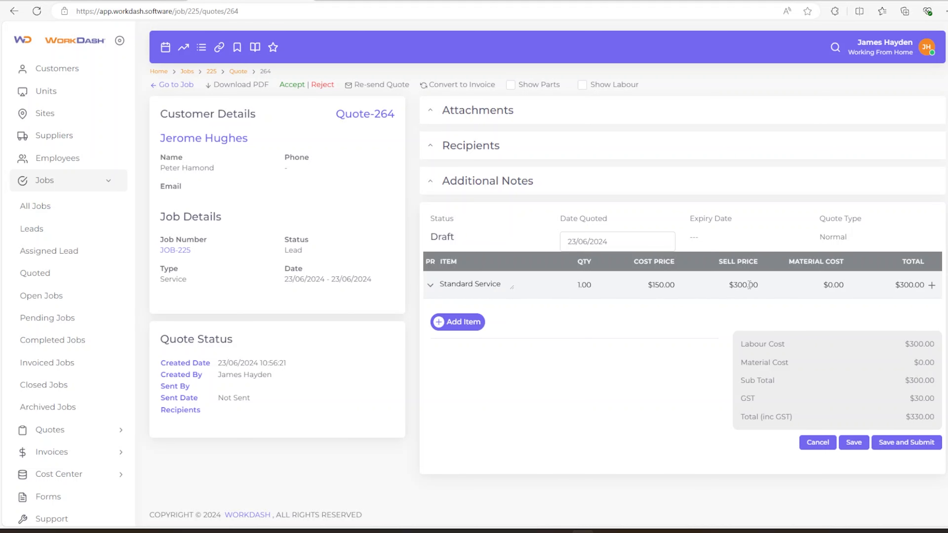
{"action": "left_click_drag", "start_coordinate": [754, 285], "coordinate": [731, 286]}
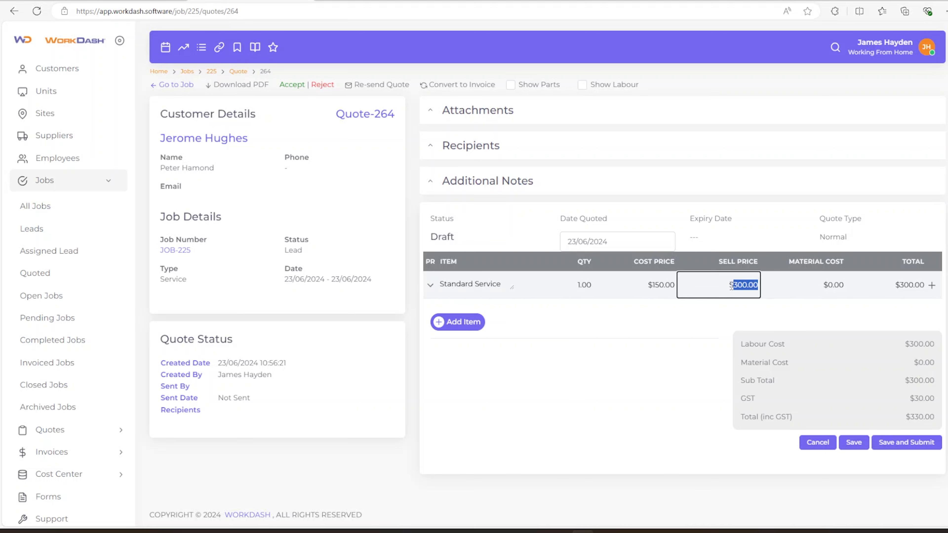
{"action": "type", "text": "450"}
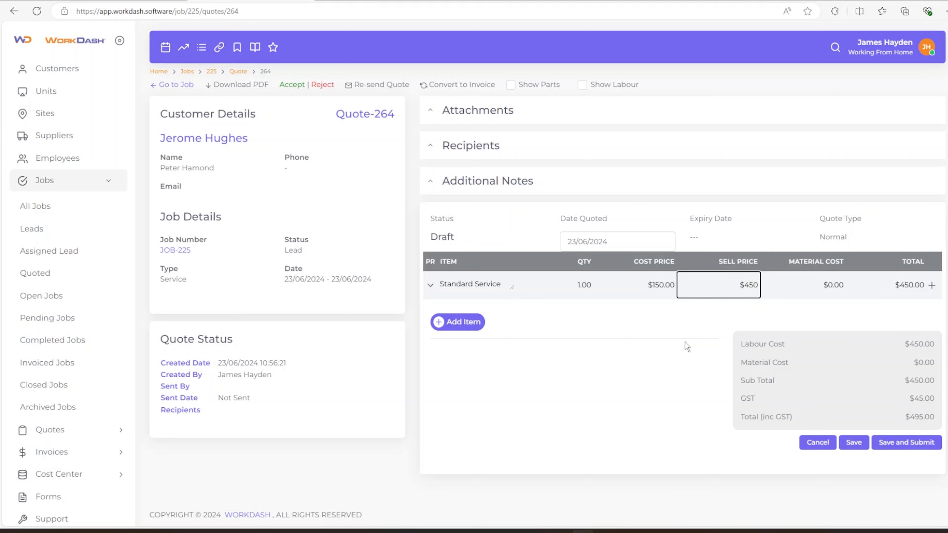
{"action": "left_click", "coordinate": [685, 342]}
Add a Materials line with a $100 cost price, selling at $140
{"action": "left_click", "coordinate": [458, 322]}
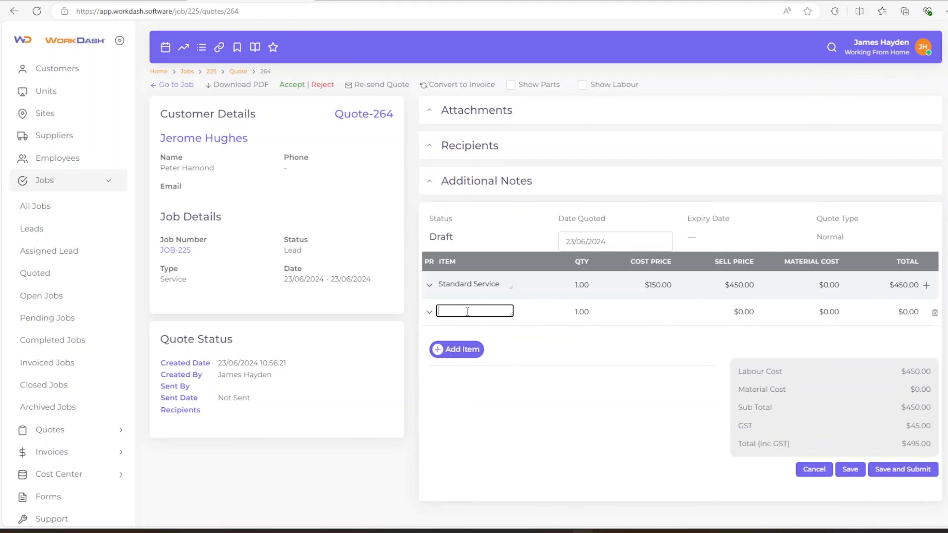
{"action": "type", "text": "Materials"}
{"action": "left_click", "coordinate": [625, 317]}
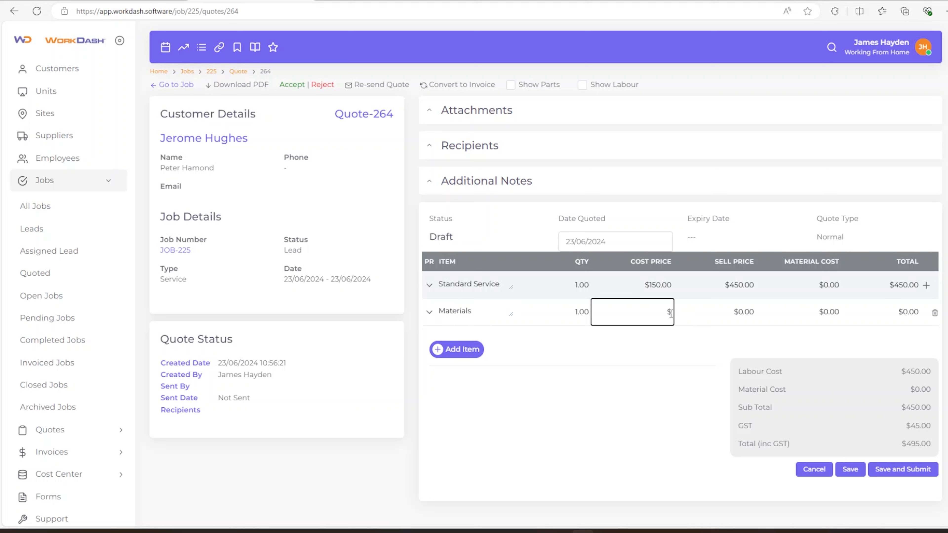
{"action": "type", "text": "100"}
{"action": "left_click", "coordinate": [637, 374]}
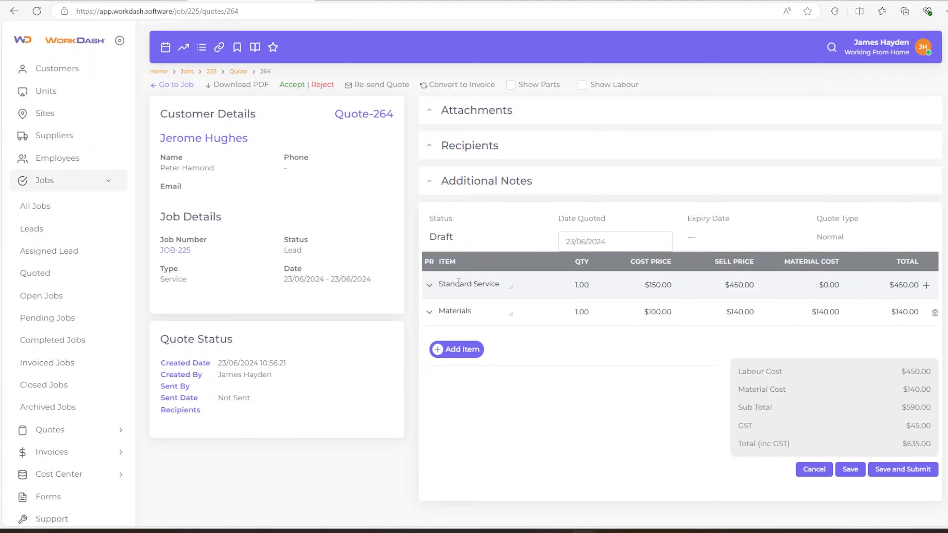
{"action": "left_click", "coordinate": [451, 188]}
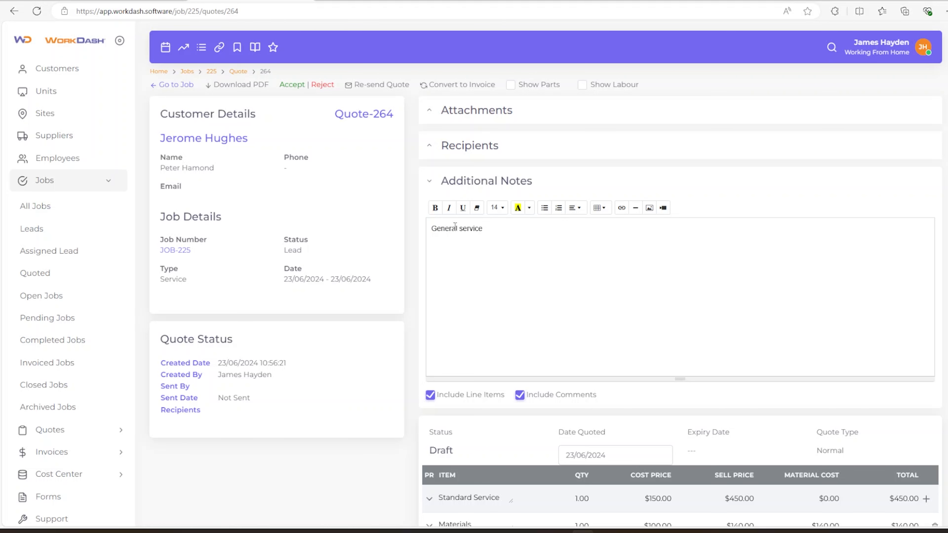
Save the quote with its 'General service' note and download it as Quote 264.pdf
{"action": "scroll", "coordinate": [542, 264], "scroll_direction": "down", "scroll_amount": 1}
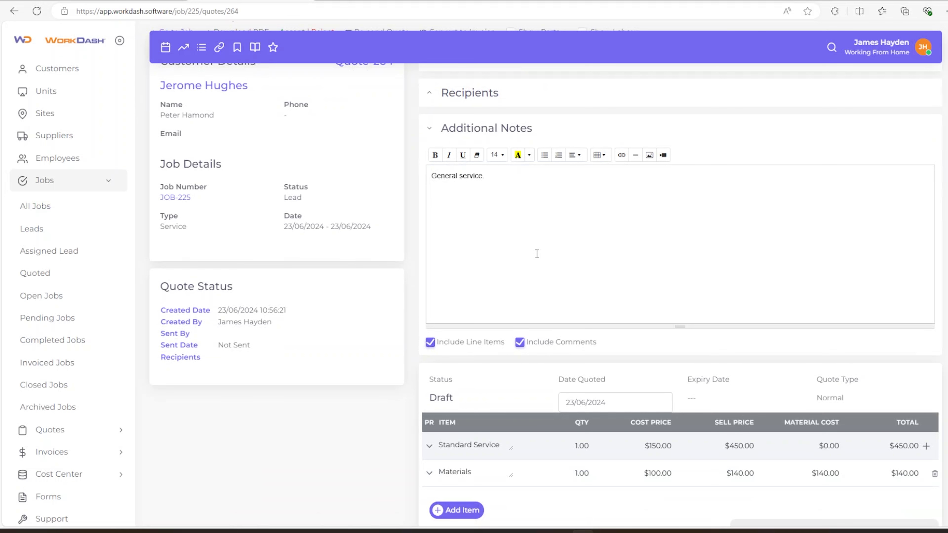
{"action": "scroll", "coordinate": [552, 224], "scroll_direction": "down", "scroll_amount": 5}
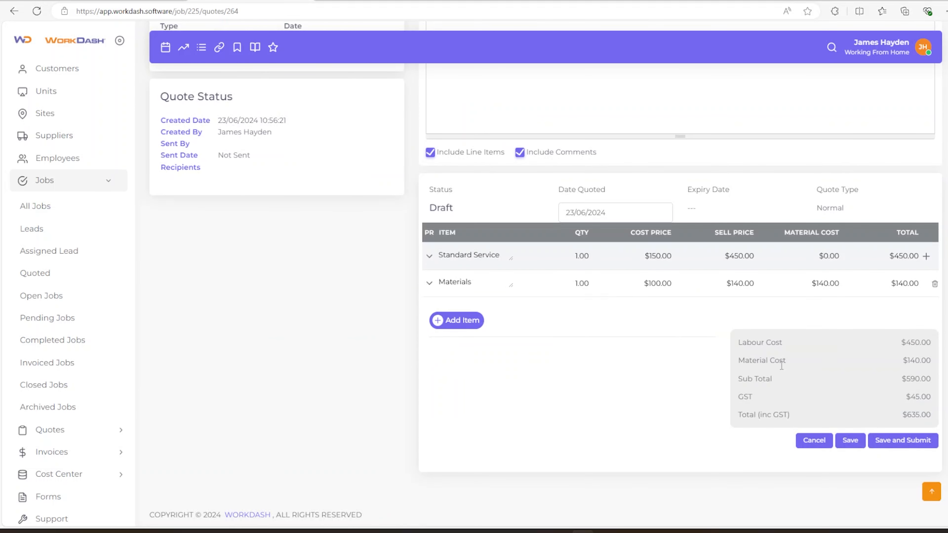
{"action": "left_click", "coordinate": [843, 442]}
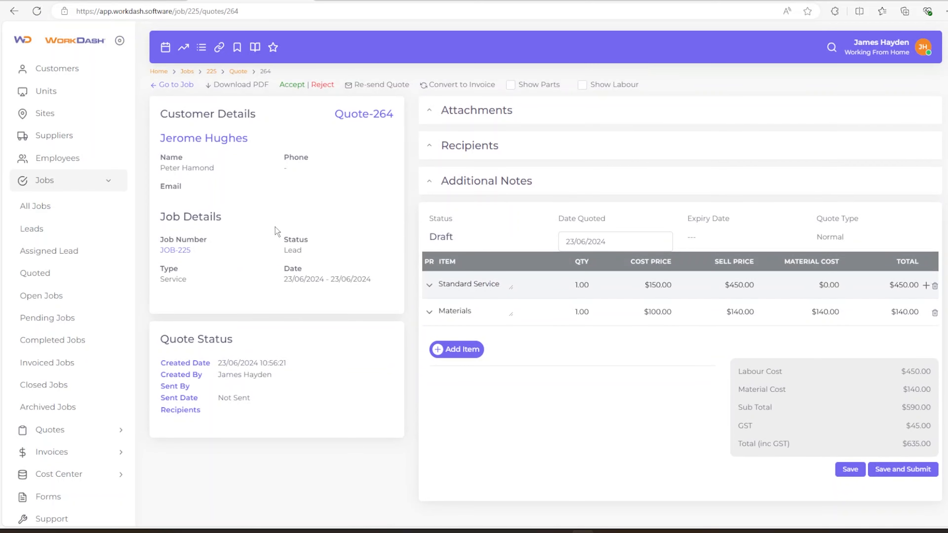
{"action": "left_click", "coordinate": [256, 86]}
{"action": "left_click", "coordinate": [761, 52]}
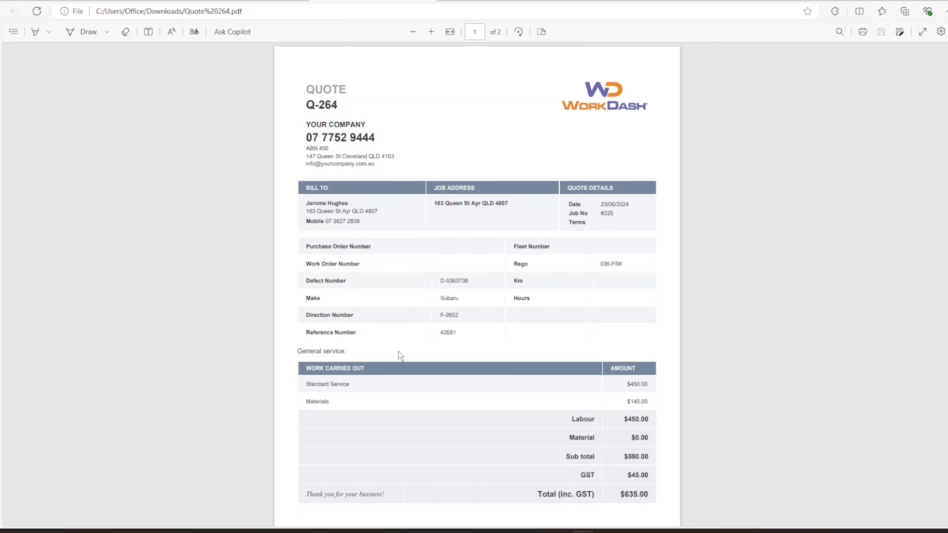
Look through the Quote 264 PDF showing the $635.00 total, then return to WorkDash
{"action": "scroll", "coordinate": [359, 360], "scroll_direction": "down", "scroll_amount": 2}
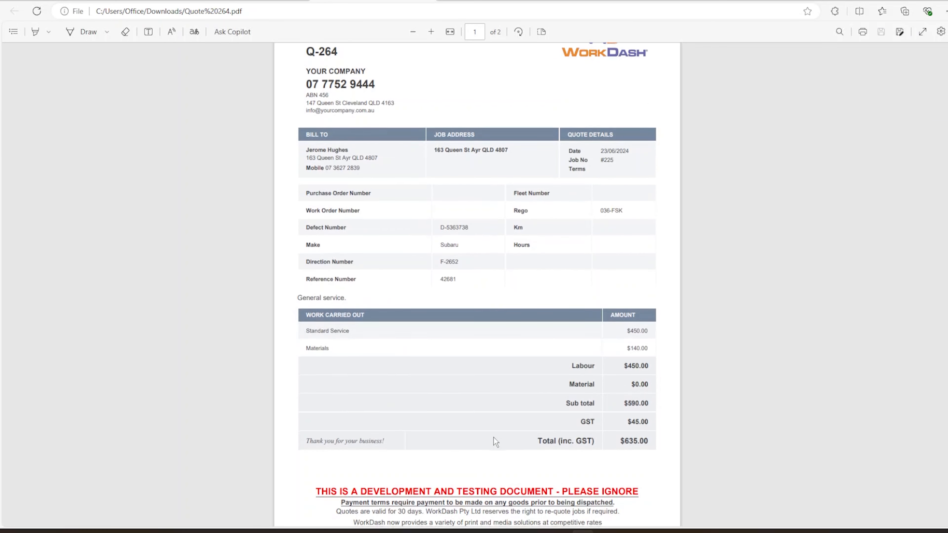
{"action": "scroll", "coordinate": [486, 435], "scroll_direction": "down", "scroll_amount": 5}
{"action": "scroll", "coordinate": [502, 358], "scroll_direction": "up", "scroll_amount": 8}
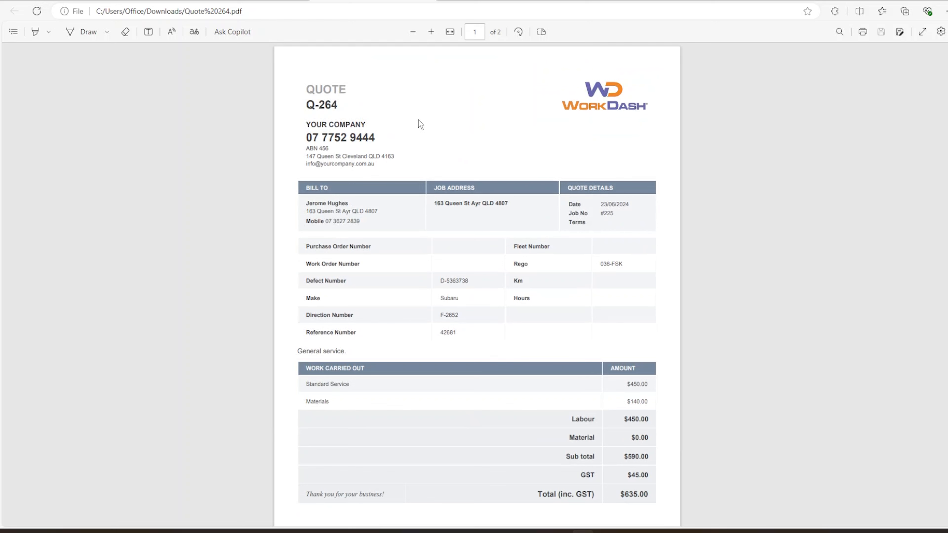
{"action": "left_click", "coordinate": [430, 1]}
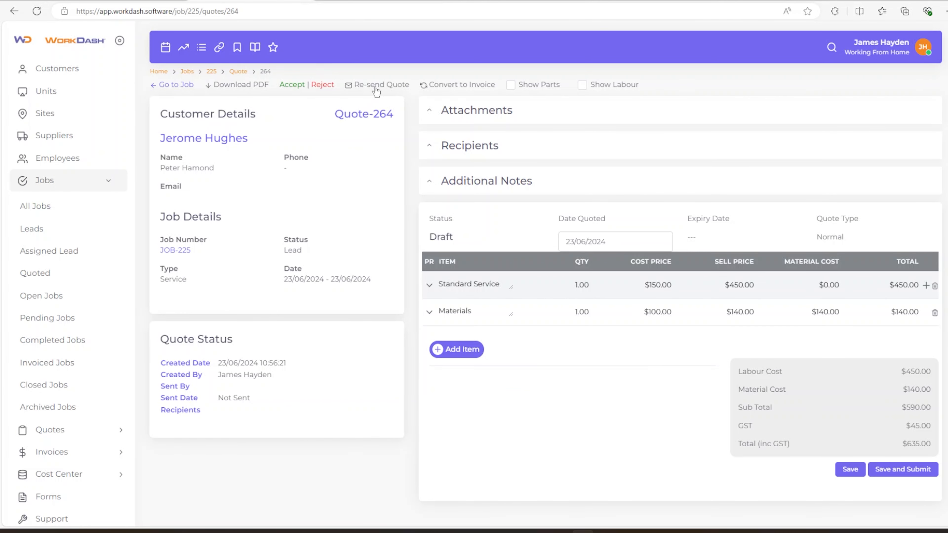
Save and submit Quote-264, emailing 'Your Company - Quote No 264' to the customer
{"action": "left_click", "coordinate": [922, 477]}
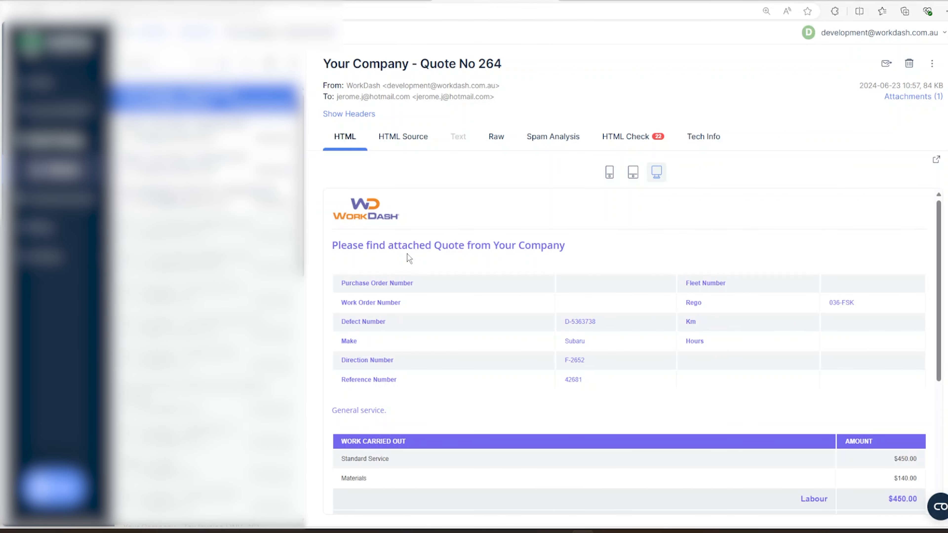
Accept Quote No 264 from the emailed quote as the customer
{"action": "scroll", "coordinate": [407, 254], "scroll_direction": "down", "scroll_amount": 3}
{"action": "scroll", "coordinate": [377, 234], "scroll_direction": "up", "scroll_amount": 1}
{"action": "scroll", "coordinate": [407, 248], "scroll_direction": "up", "scroll_amount": 2}
{"action": "scroll", "coordinate": [503, 268], "scroll_direction": "down", "scroll_amount": 6}
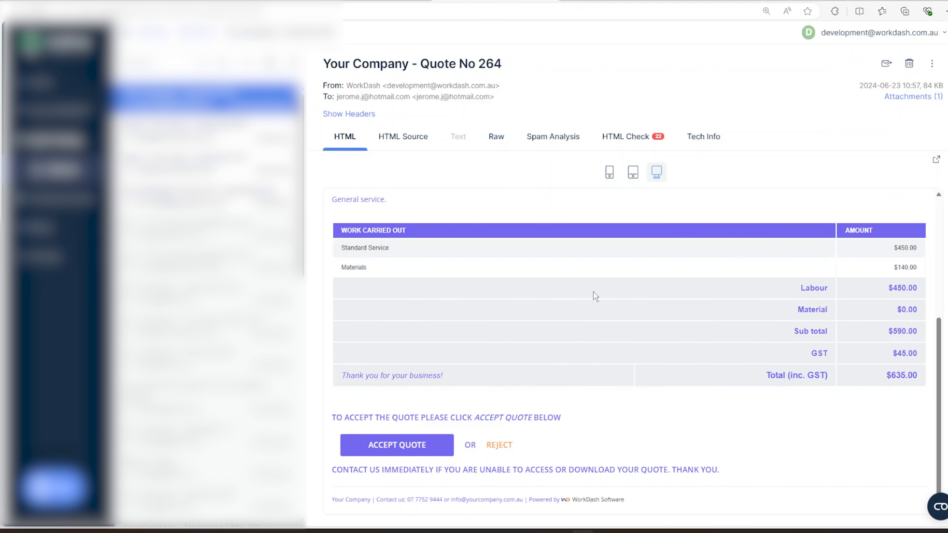
{"action": "left_click", "coordinate": [410, 443]}
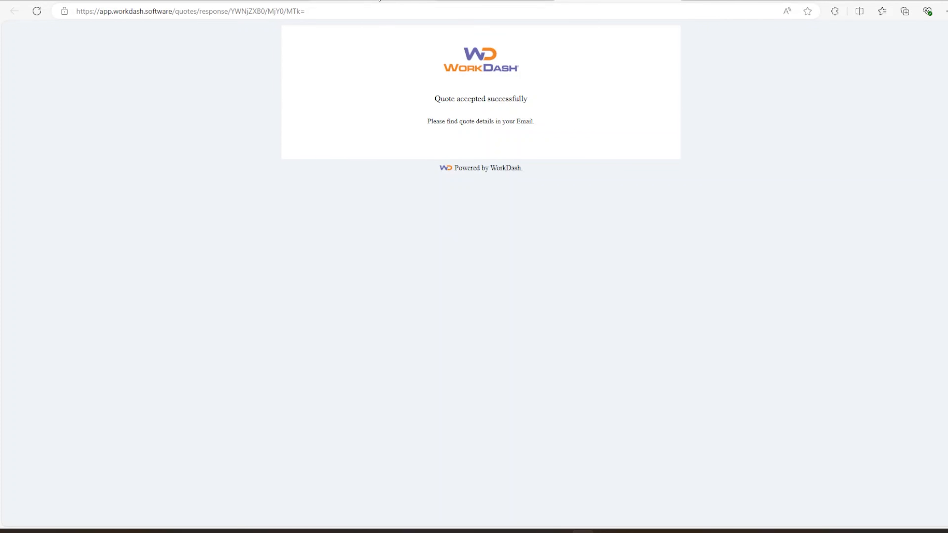
Reload Quote-264 to confirm it reads Accepted, then go to Job 225's profile
{"action": "left_click", "coordinate": [276, 1]}
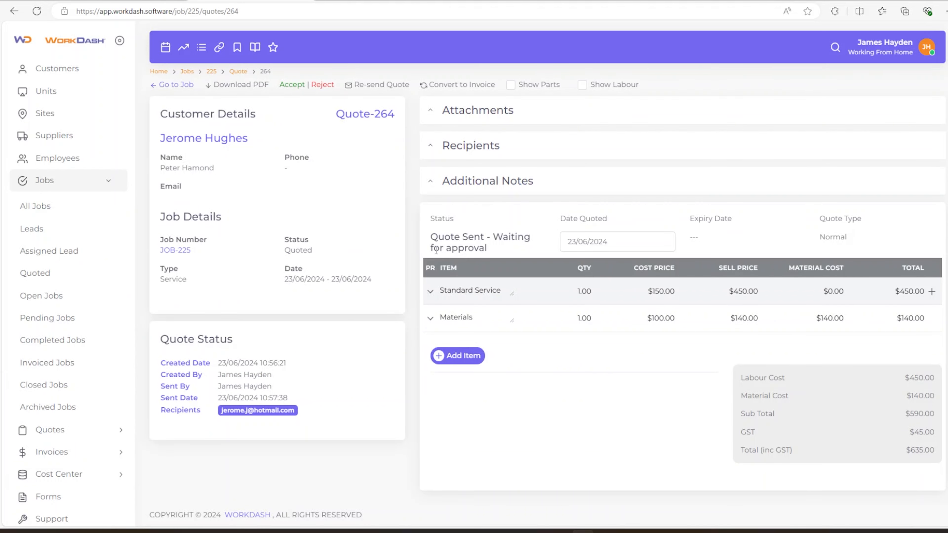
{"action": "left_click", "coordinate": [37, 11]}
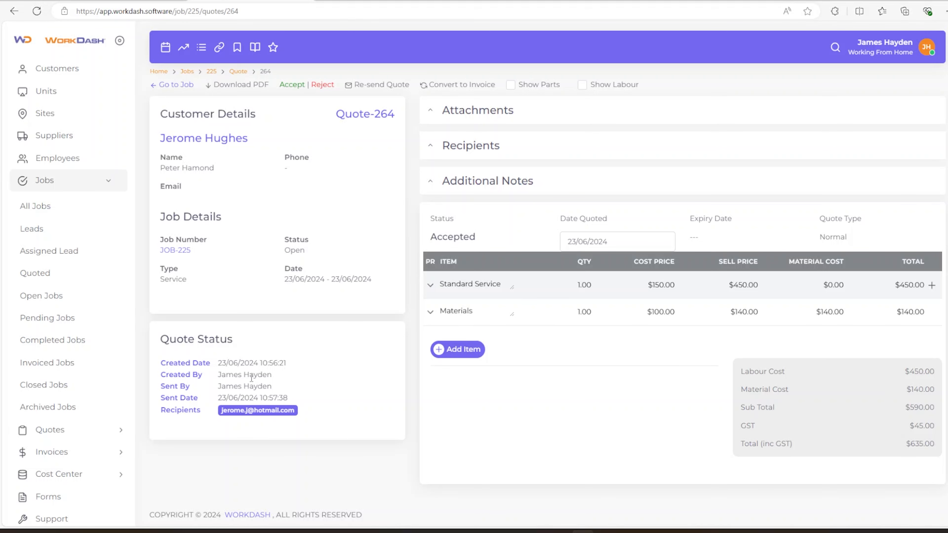
{"action": "left_click", "coordinate": [176, 85]}
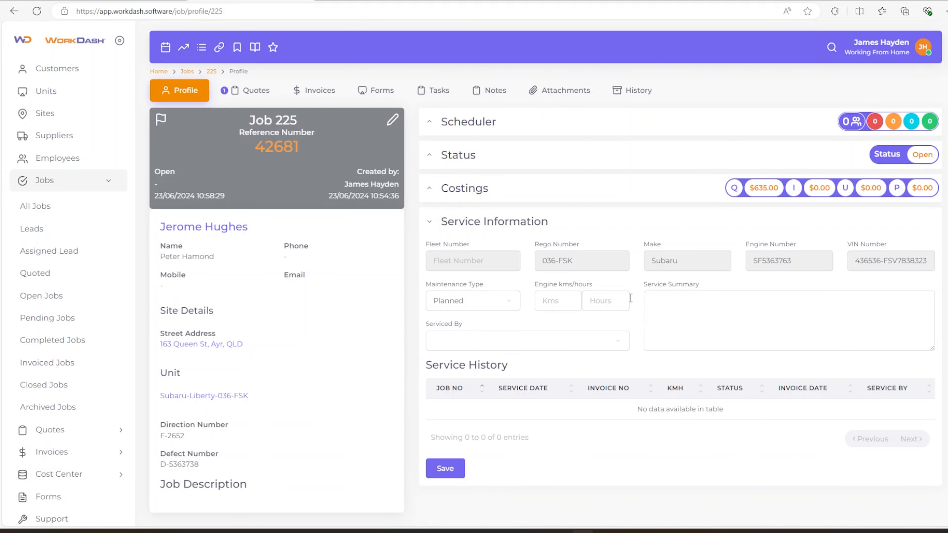
Save a service record with summary 'Replaced oil filters and oil' and 53,292 kms
{"action": "left_click", "coordinate": [683, 310]}
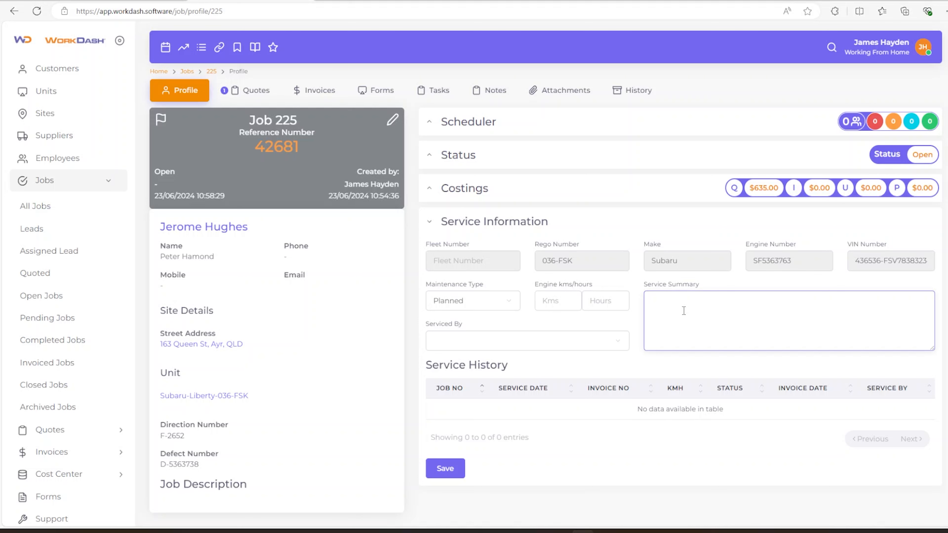
{"action": "type", "text": "Replaced oil filters and oil"}
{"action": "scroll", "coordinate": [648, 332], "scroll_direction": "down", "scroll_amount": 1}
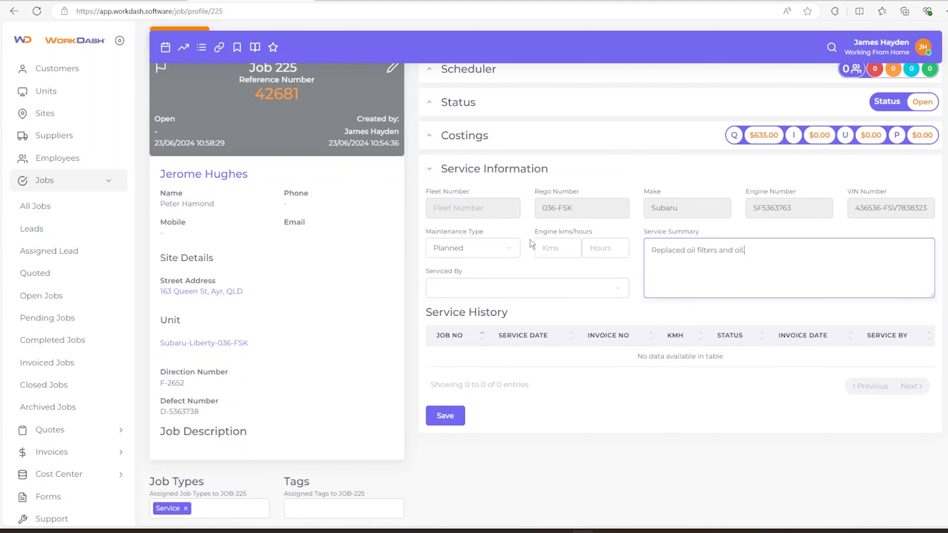
{"action": "left_click", "coordinate": [556, 250]}
{"action": "type", "text": "53,292"}
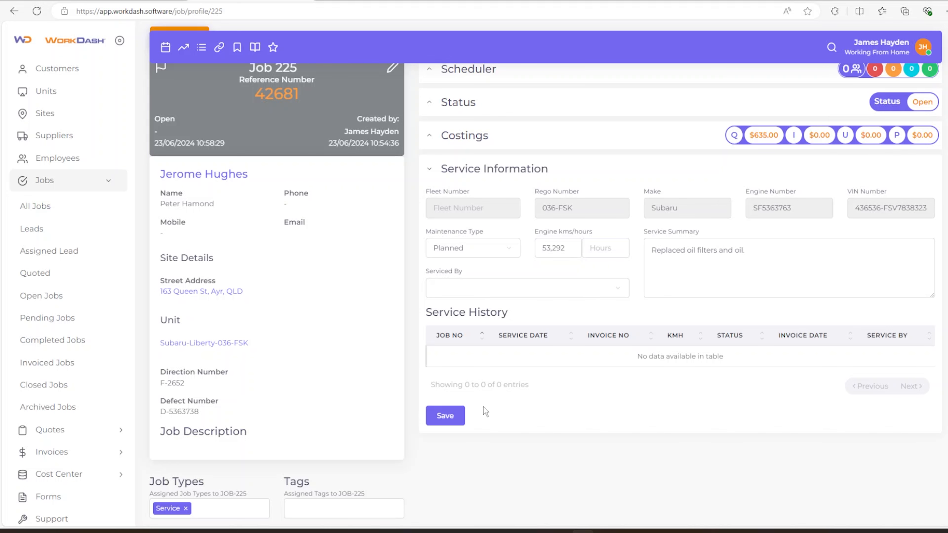
{"action": "left_click", "coordinate": [453, 415]}
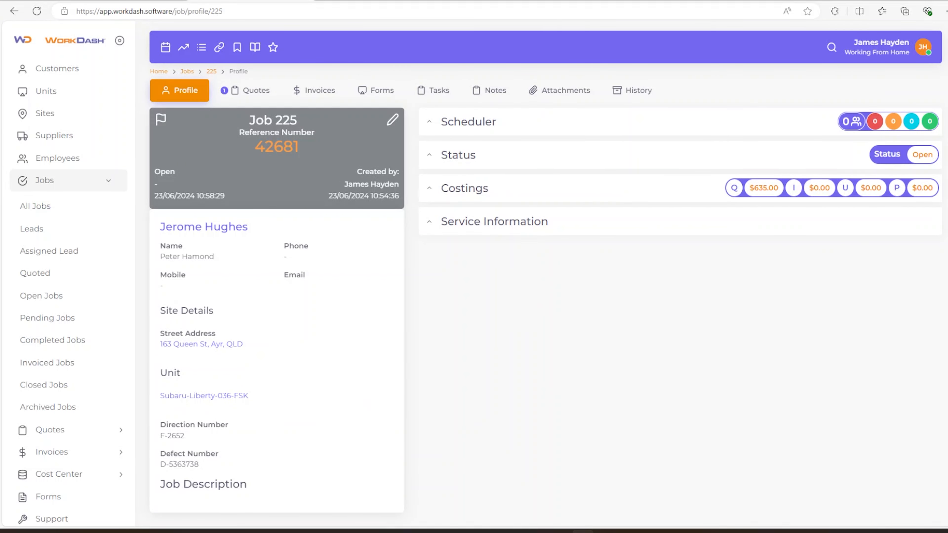
{"action": "left_click", "coordinate": [376, 91]}
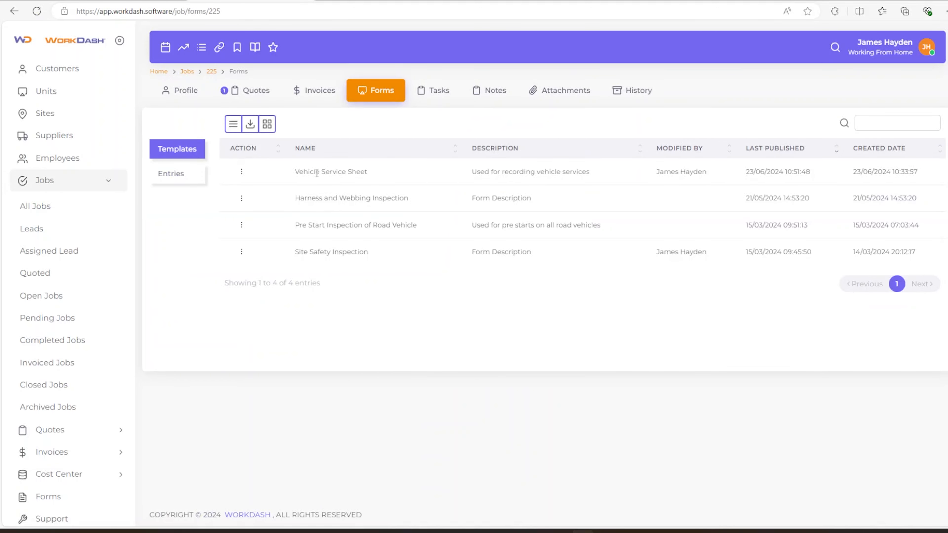
Create a new Vehicle Service Sheet entry and enter the technician's name
{"action": "left_click", "coordinate": [246, 179]}
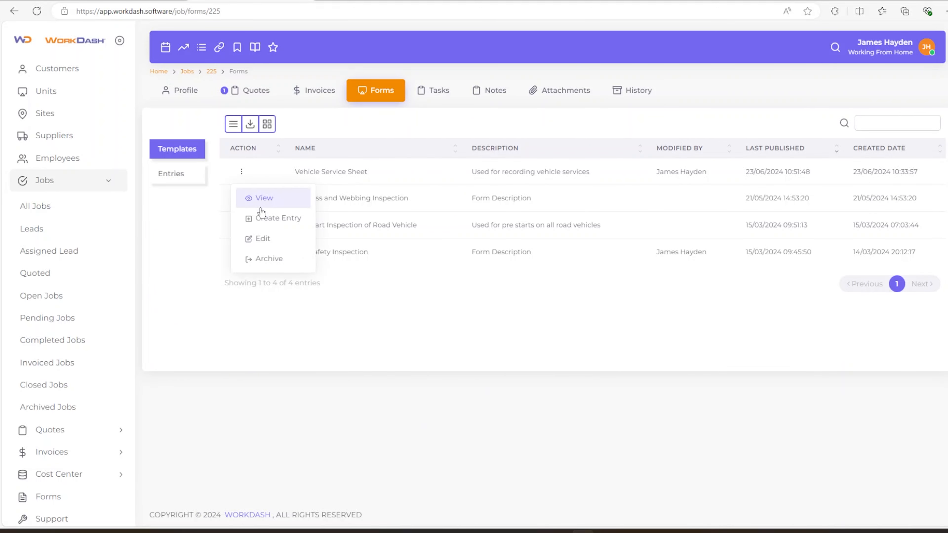
{"action": "left_click", "coordinate": [273, 218]}
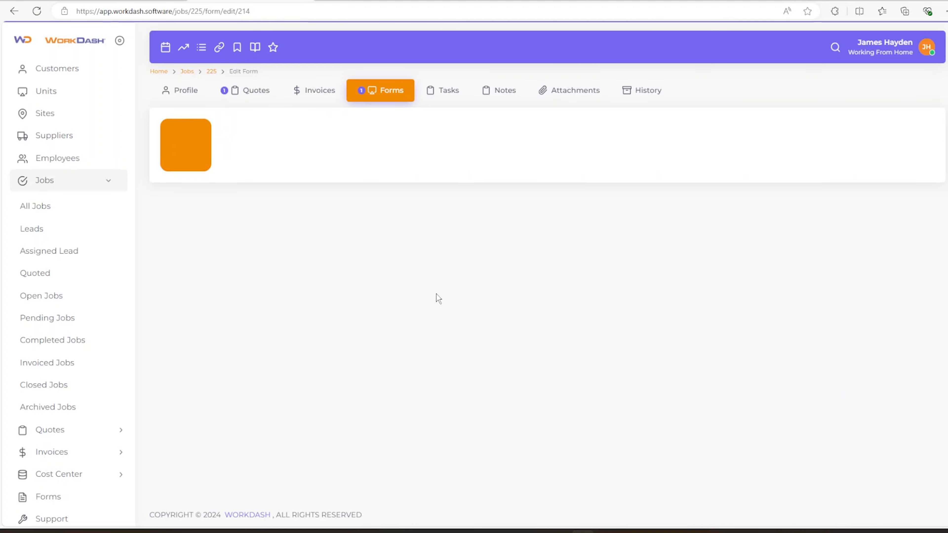
{"action": "scroll", "coordinate": [408, 306], "scroll_direction": "down", "scroll_amount": 2}
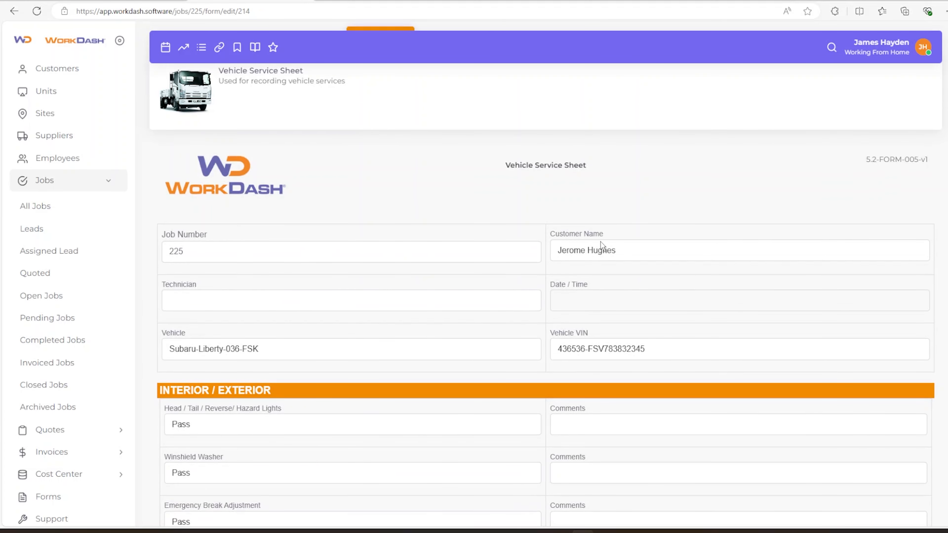
{"action": "scroll", "coordinate": [574, 275], "scroll_direction": "down", "scroll_amount": 2}
{"action": "left_click", "coordinate": [403, 250]}
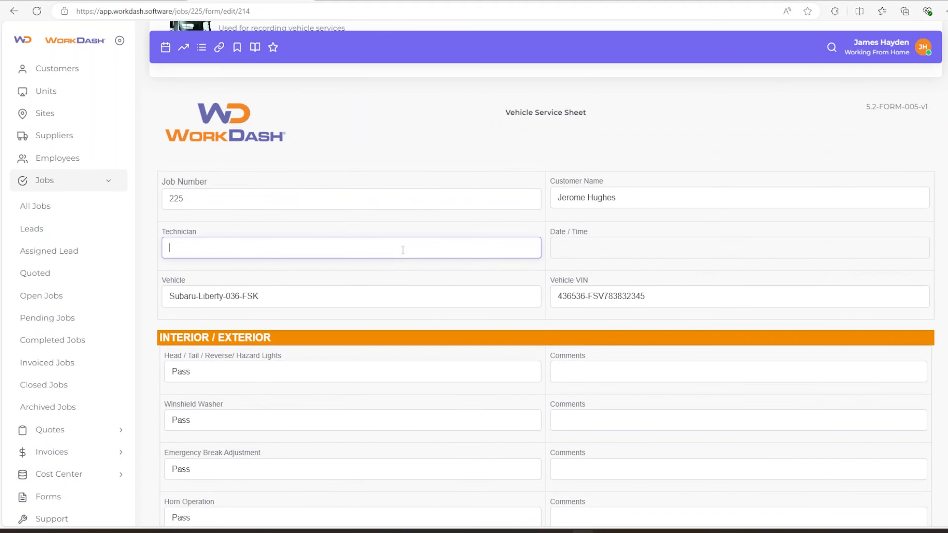
Set the sheet's Date / Time to 26 June 2024, 10:30 AM
{"action": "left_click", "coordinate": [628, 253]}
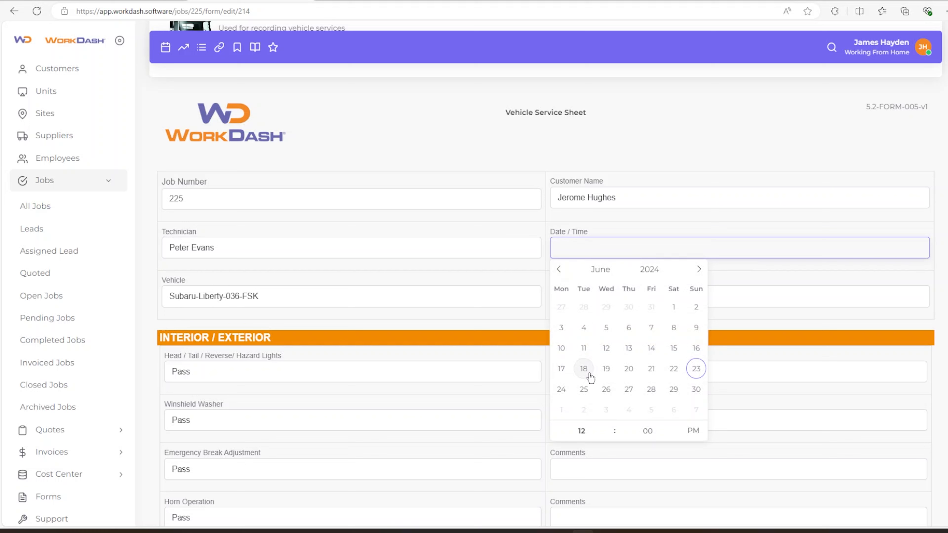
{"action": "left_click", "coordinate": [606, 389]}
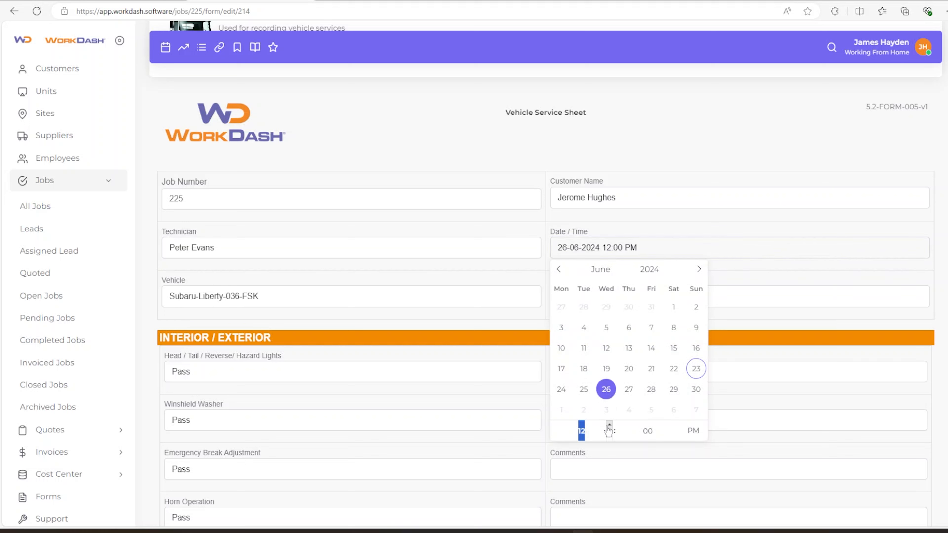
{"action": "left_click", "coordinate": [609, 435]}
{"action": "left_click", "coordinate": [609, 436]}
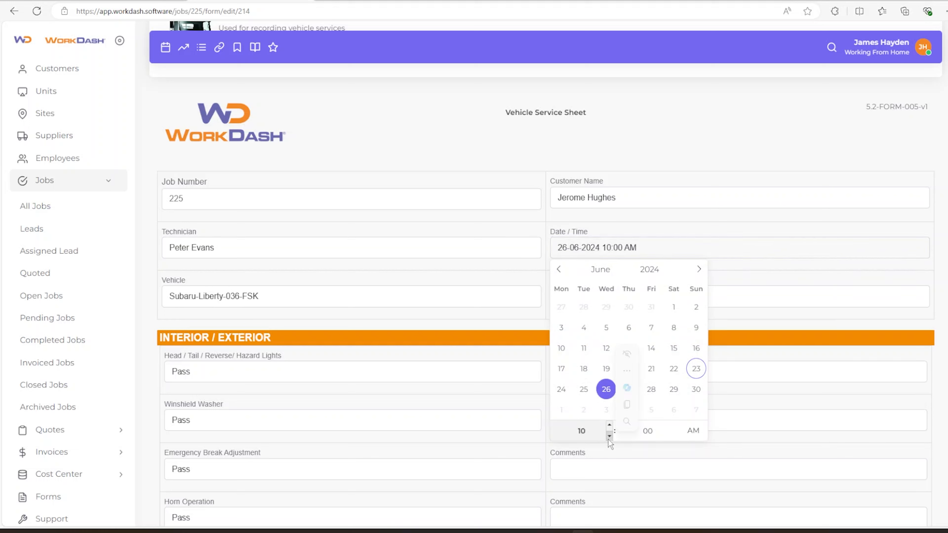
{"action": "left_click", "coordinate": [647, 430]}
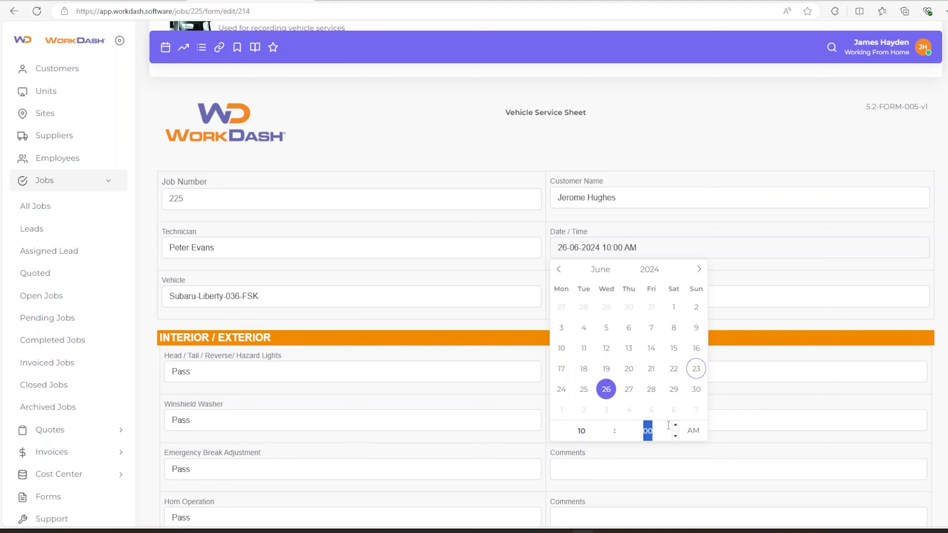
{"action": "type", "text": "30"}
Keep the lights check at Pass with the comment 'Tail light out'
{"action": "left_click", "coordinate": [716, 448]}
{"action": "scroll", "coordinate": [547, 370], "scroll_direction": "down", "scroll_amount": 3}
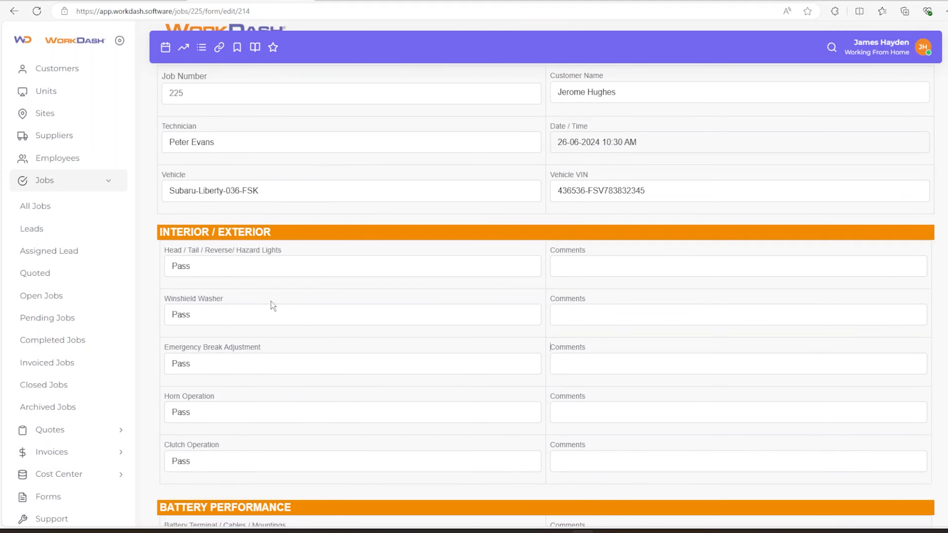
{"action": "left_click", "coordinate": [182, 264]}
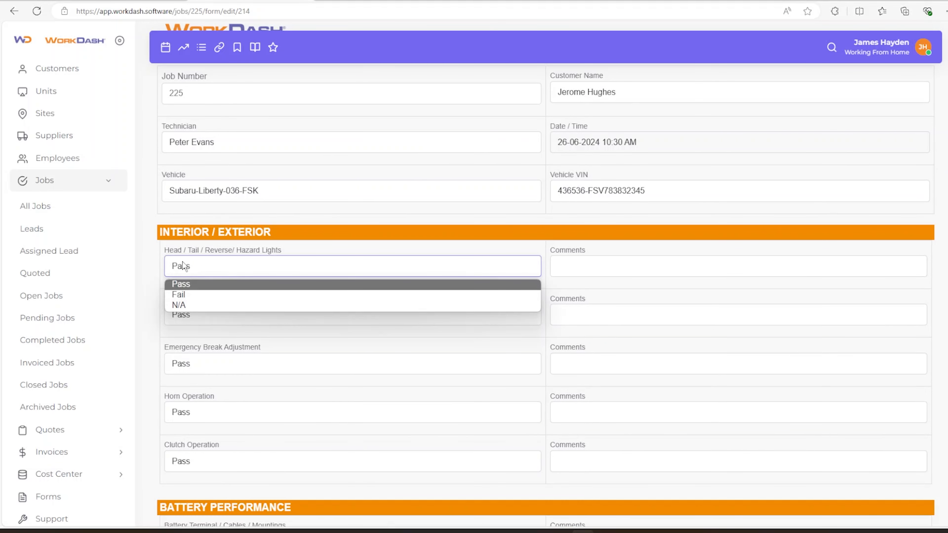
{"action": "left_click", "coordinate": [191, 283]}
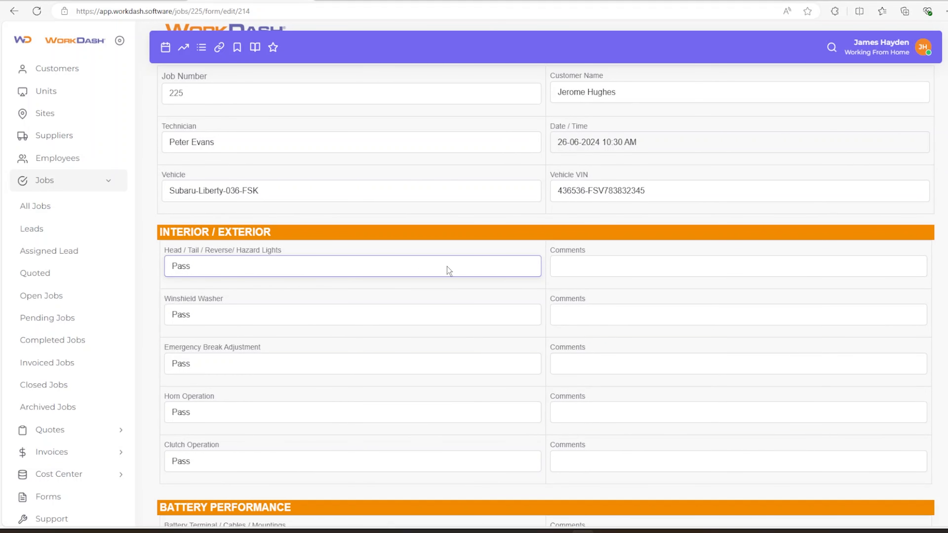
{"action": "left_click", "coordinate": [576, 266]}
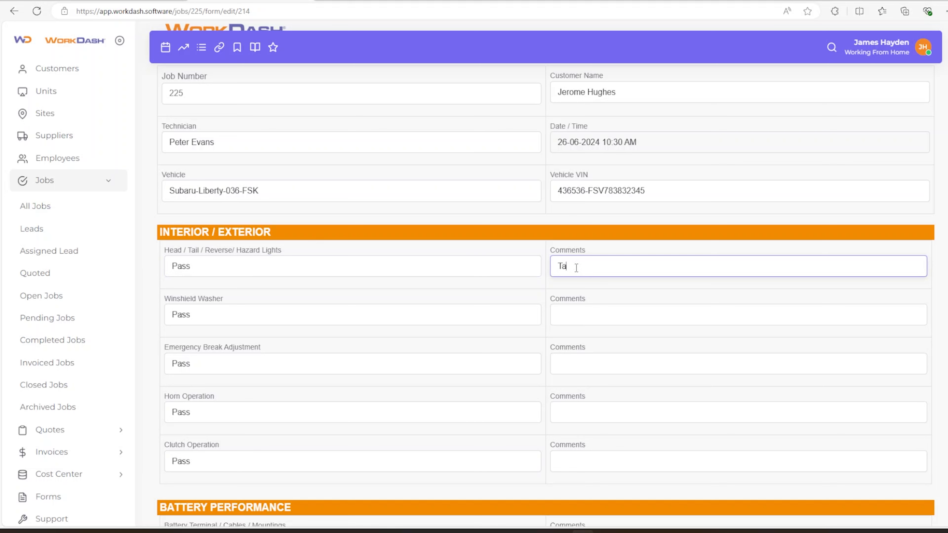
{"action": "type", "text": "Tail light out."}
Fail the battery terminal check with the comment 'Needs new battery.'
{"action": "scroll", "coordinate": [444, 311], "scroll_direction": "down", "scroll_amount": 4}
{"action": "left_click", "coordinate": [206, 384]}
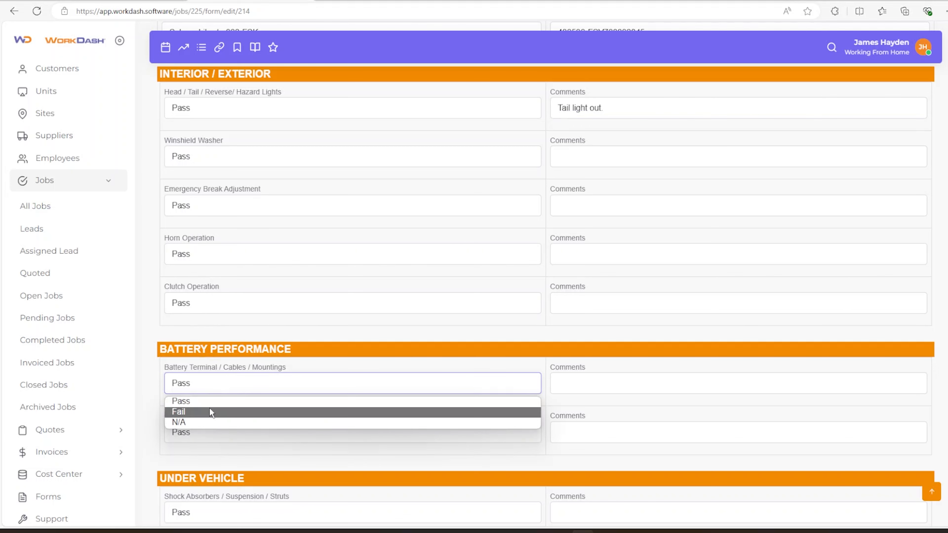
{"action": "left_click", "coordinate": [211, 411]}
{"action": "left_click", "coordinate": [588, 382]}
{"action": "type", "text": "Needs new batter"}
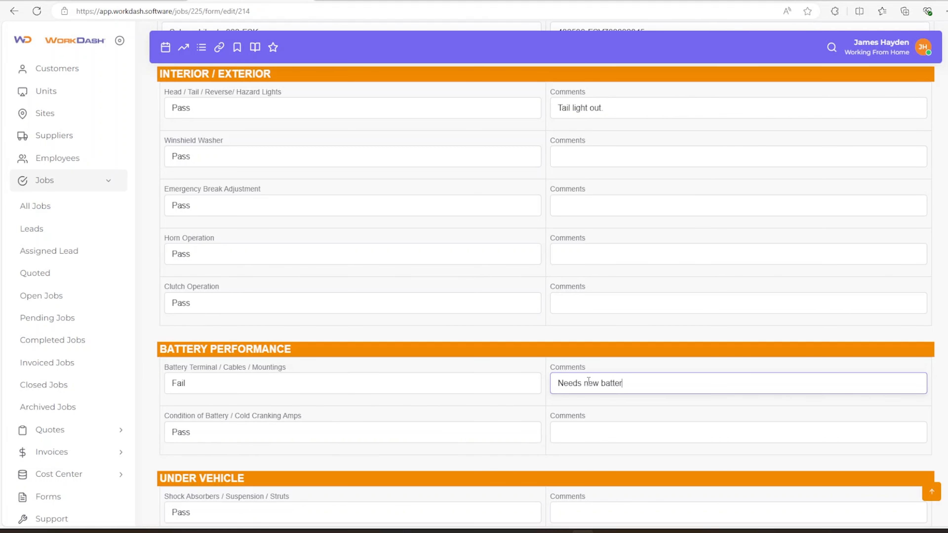
{"action": "type", "text": "y."}
Keep the steering check at Pass
{"action": "scroll", "coordinate": [440, 345], "scroll_direction": "down", "scroll_amount": 5}
{"action": "left_click", "coordinate": [231, 353]}
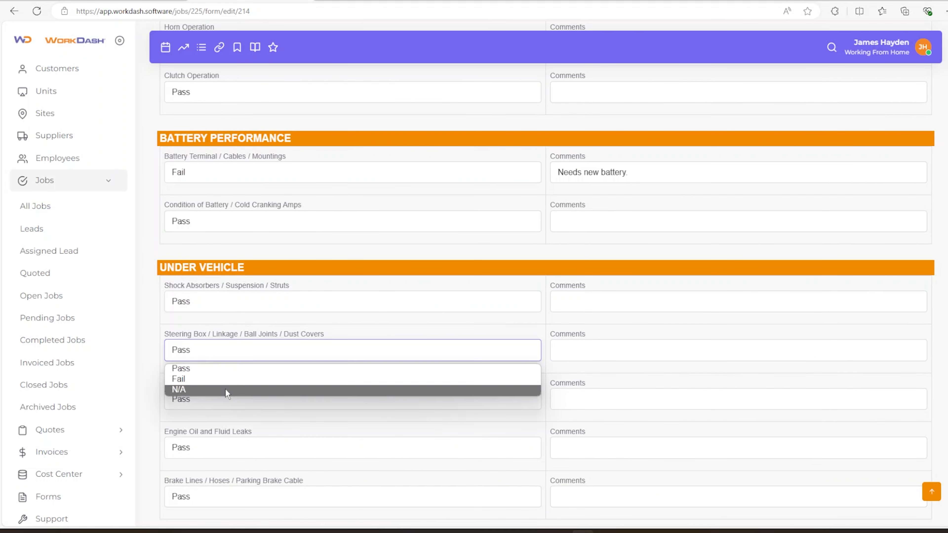
{"action": "left_click", "coordinate": [226, 366]}
{"action": "scroll", "coordinate": [236, 403], "scroll_direction": "down", "scroll_amount": 4}
{"action": "left_click", "coordinate": [257, 413]}
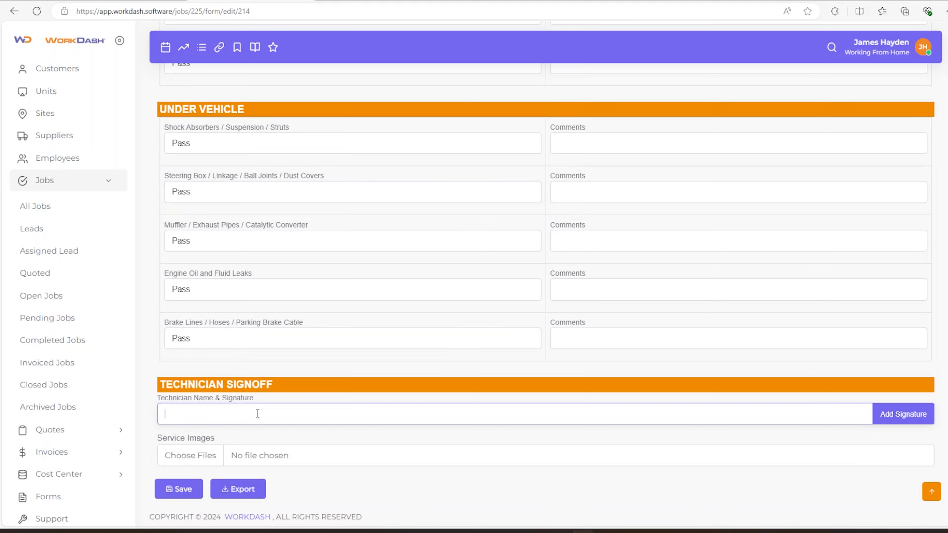
Sign off the sheet with the technician's name and a hand-drawn signature
{"action": "left_click", "coordinate": [884, 410]}
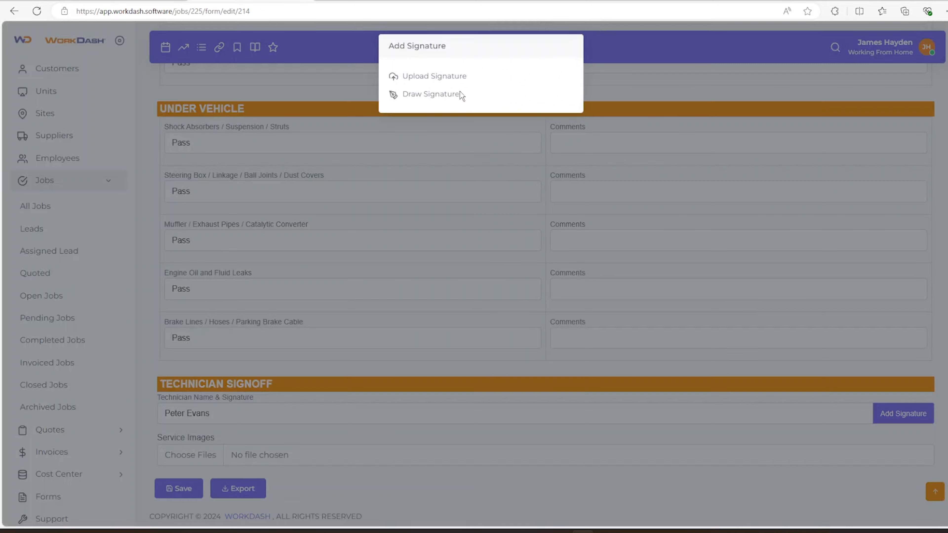
{"action": "left_click", "coordinate": [462, 95]}
{"action": "left_click_drag", "start_coordinate": [412, 114], "coordinate": [417, 179]}
{"action": "left_click_drag", "start_coordinate": [455, 111], "coordinate": [529, 158]}
{"action": "left_click_drag", "start_coordinate": [470, 159], "coordinate": [520, 172]}
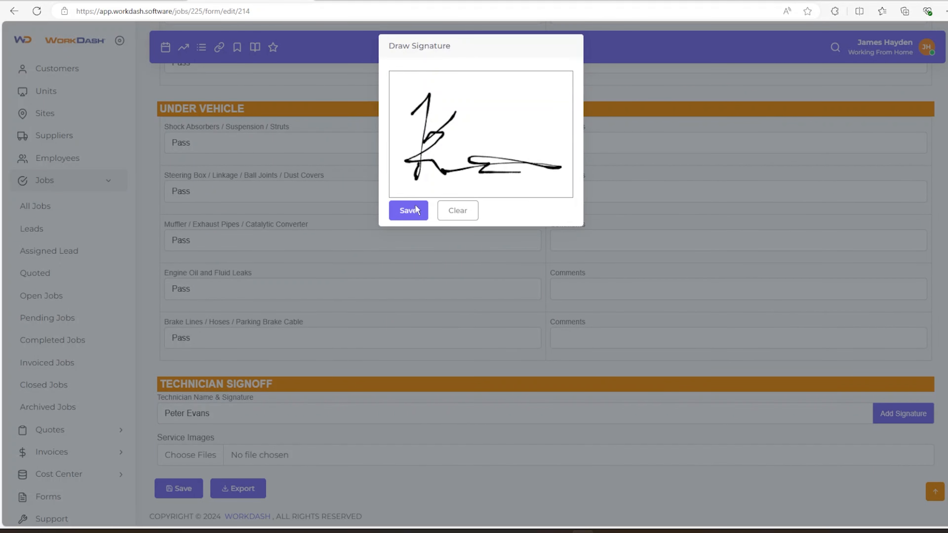
{"action": "left_click", "coordinate": [415, 206]}
Attach three service images, save the sheet and export it to PDF
{"action": "scroll", "coordinate": [296, 408], "scroll_direction": "down", "scroll_amount": 1}
{"action": "left_click", "coordinate": [190, 453]}
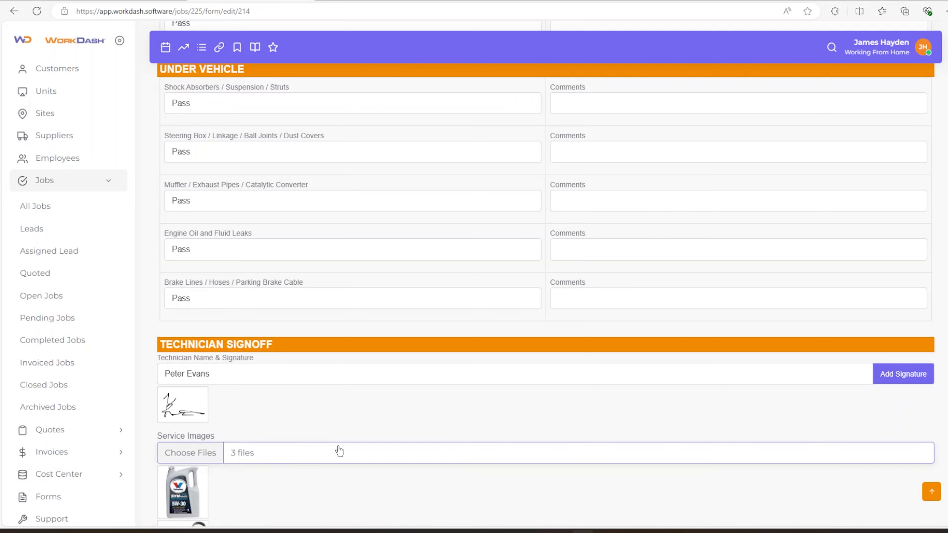
{"action": "scroll", "coordinate": [339, 451], "scroll_direction": "down", "scroll_amount": 4}
{"action": "left_click", "coordinate": [179, 486]}
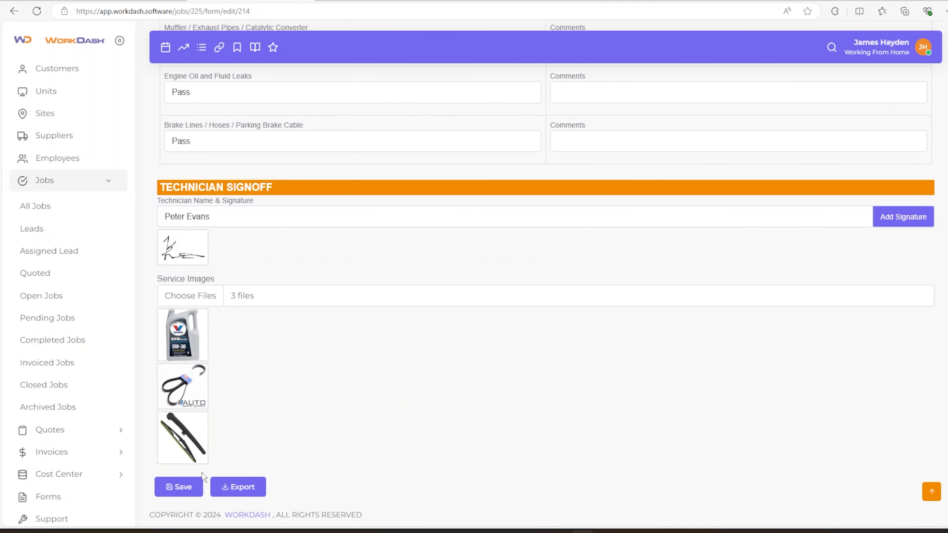
{"action": "left_click", "coordinate": [231, 487]}
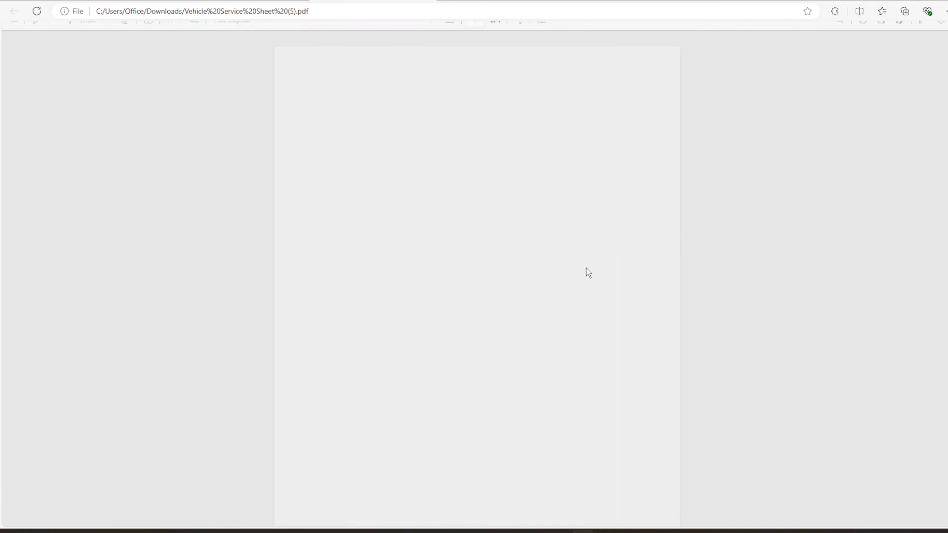
Review the four-page service sheet PDF in Edge, then return to Job 225's profile
{"action": "scroll", "coordinate": [458, 305], "scroll_direction": "down", "scroll_amount": 4}
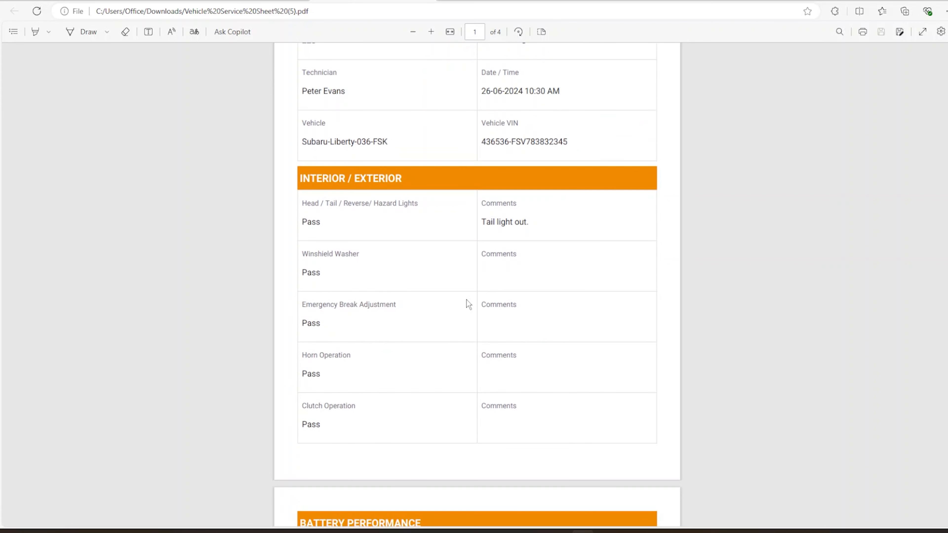
{"action": "scroll", "coordinate": [467, 299], "scroll_direction": "down", "scroll_amount": 15}
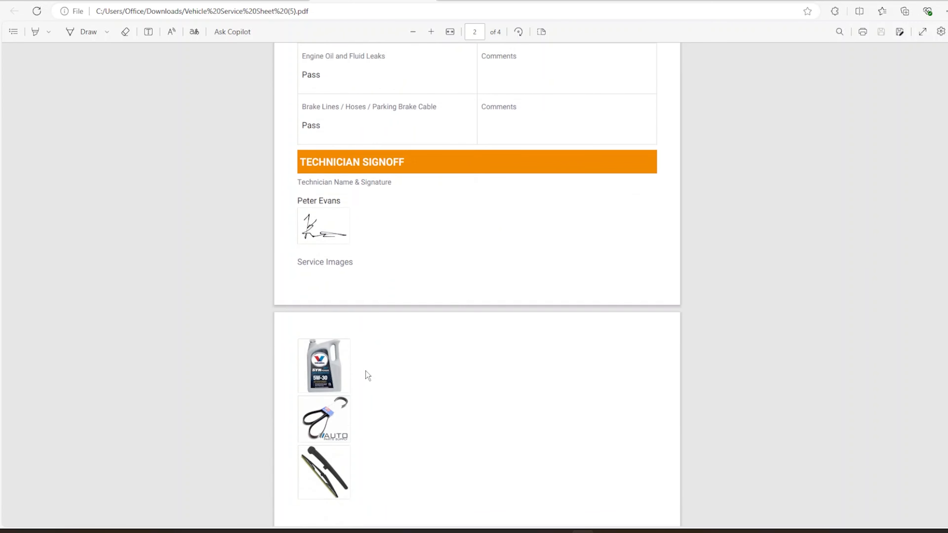
{"action": "scroll", "coordinate": [367, 377], "scroll_direction": "down", "scroll_amount": 8}
{"action": "scroll", "coordinate": [367, 383], "scroll_direction": "up", "scroll_amount": 7}
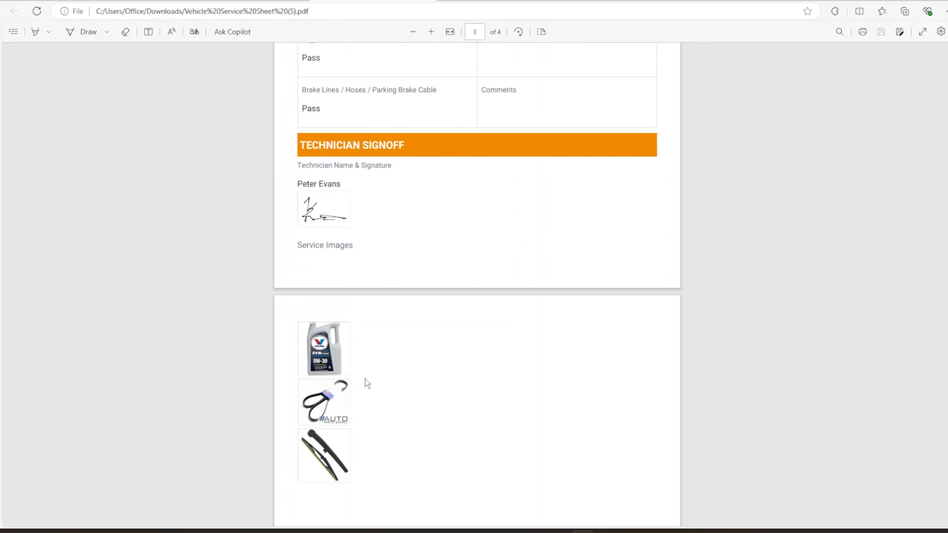
{"action": "scroll", "coordinate": [362, 377], "scroll_direction": "up", "scroll_amount": 10}
{"action": "scroll", "coordinate": [360, 385], "scroll_direction": "down", "scroll_amount": 13}
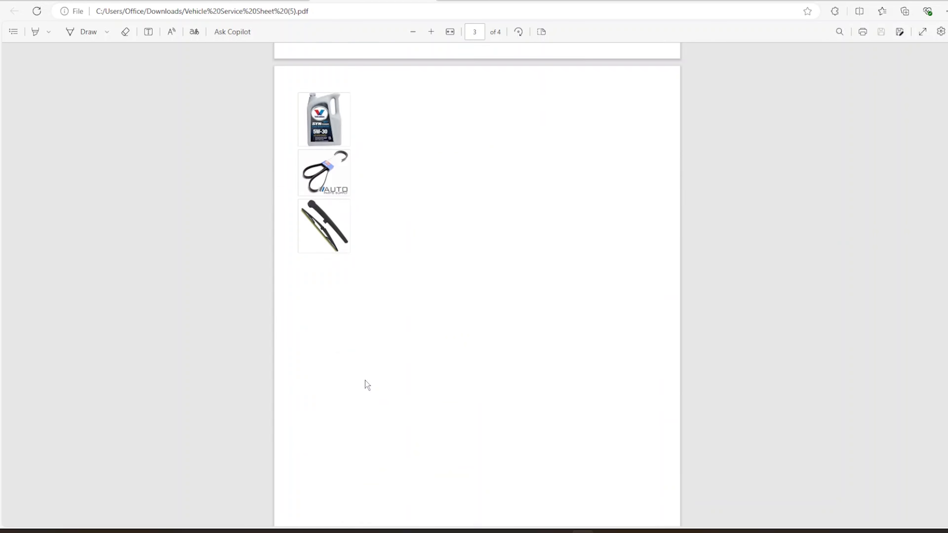
{"action": "scroll", "coordinate": [367, 384], "scroll_direction": "down", "scroll_amount": 10}
{"action": "scroll", "coordinate": [385, 250], "scroll_direction": "down", "scroll_amount": 2}
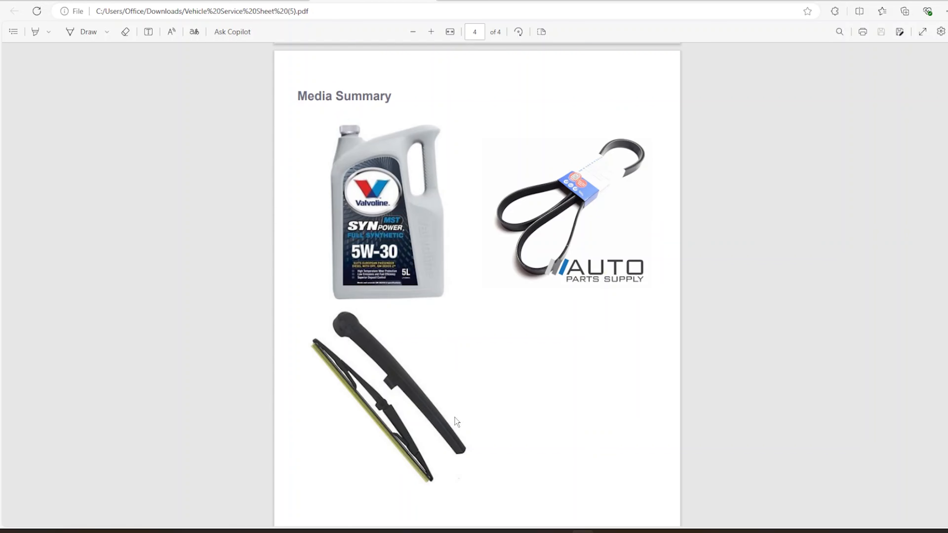
{"action": "scroll", "coordinate": [454, 417], "scroll_direction": "up", "scroll_amount": 20}
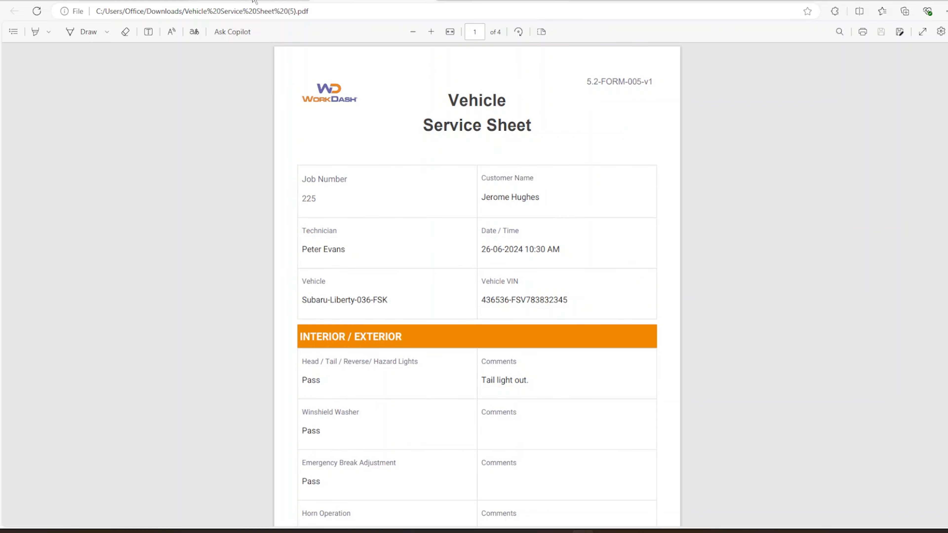
{"action": "left_click", "coordinate": [254, 1]}
{"action": "left_click", "coordinate": [184, 94]}
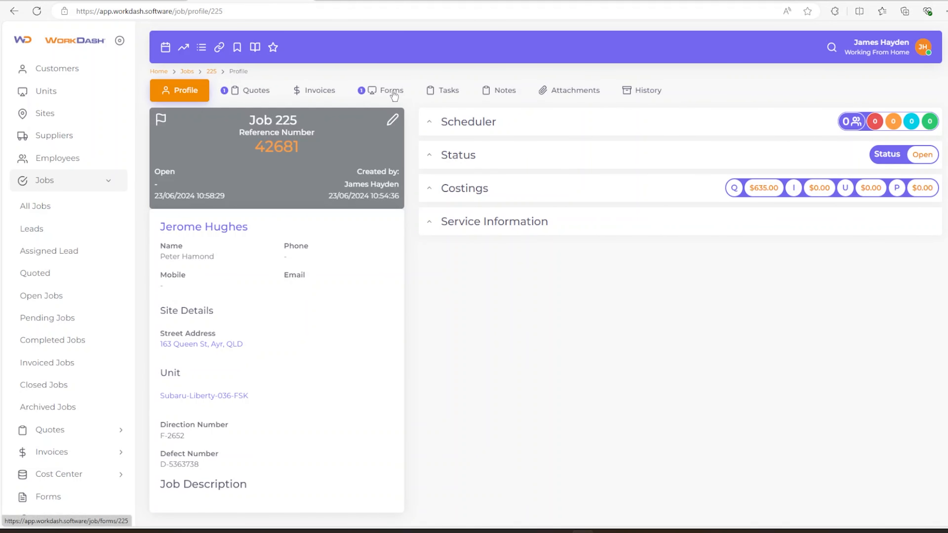
Convert Quote-264 into an invoice with invoice date 24/06/2024
{"action": "left_click", "coordinate": [257, 92]}
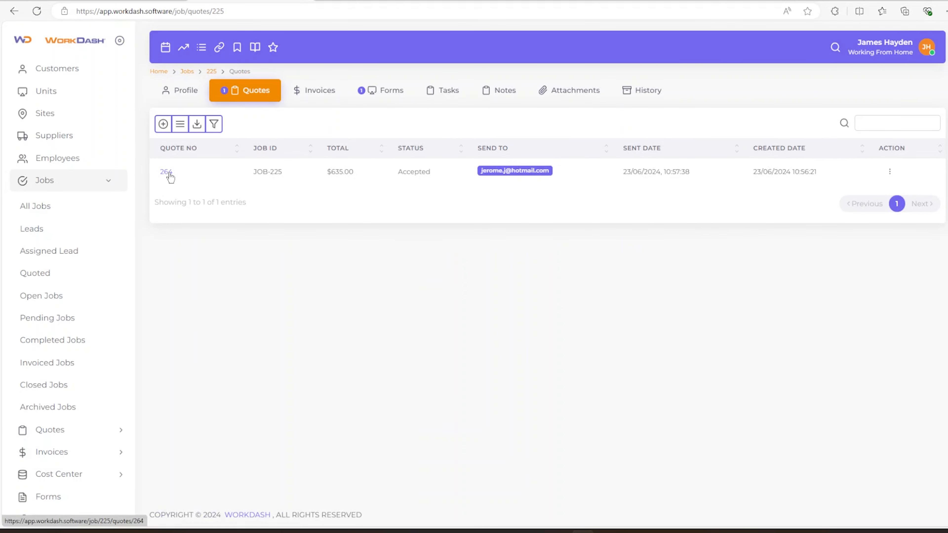
{"action": "left_click", "coordinate": [167, 172]}
{"action": "left_click", "coordinate": [448, 85]}
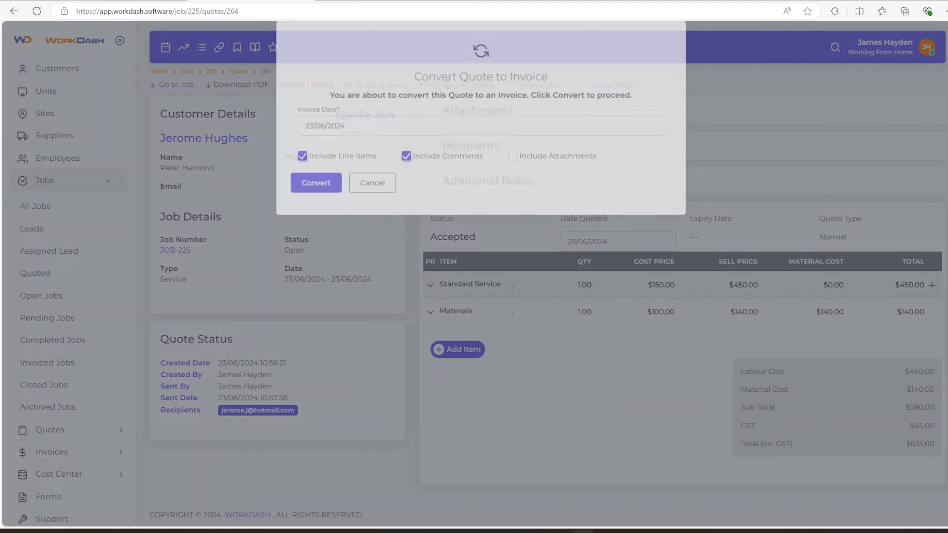
{"action": "left_click", "coordinate": [333, 143]}
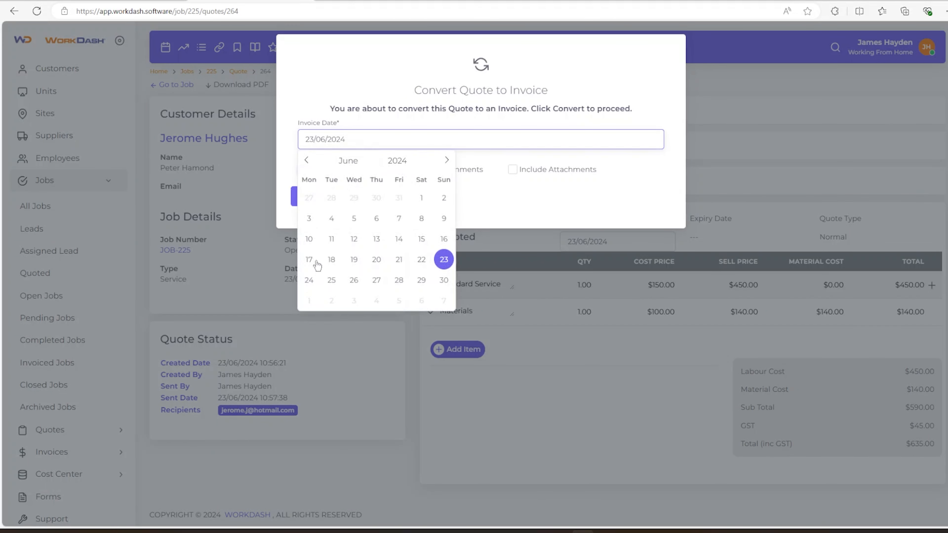
{"action": "left_click", "coordinate": [310, 280]}
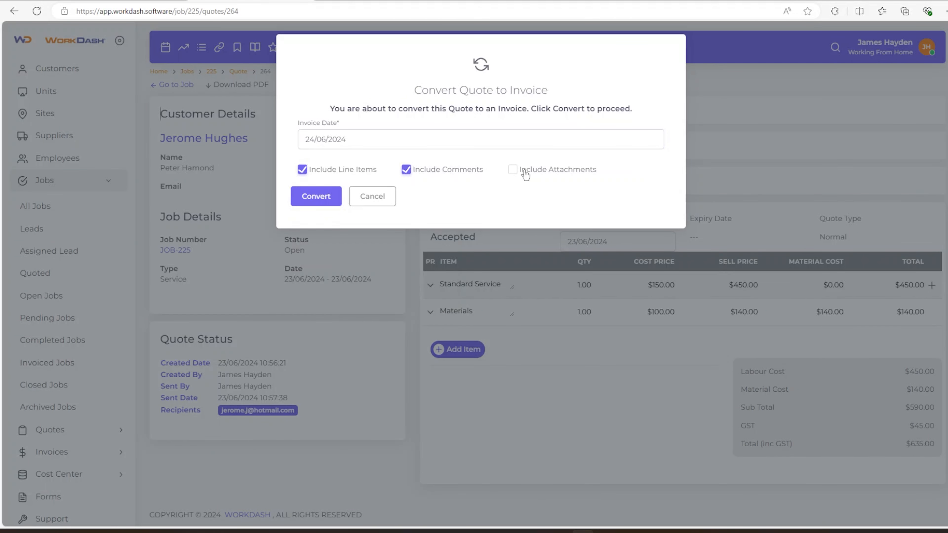
{"action": "left_click", "coordinate": [316, 197]}
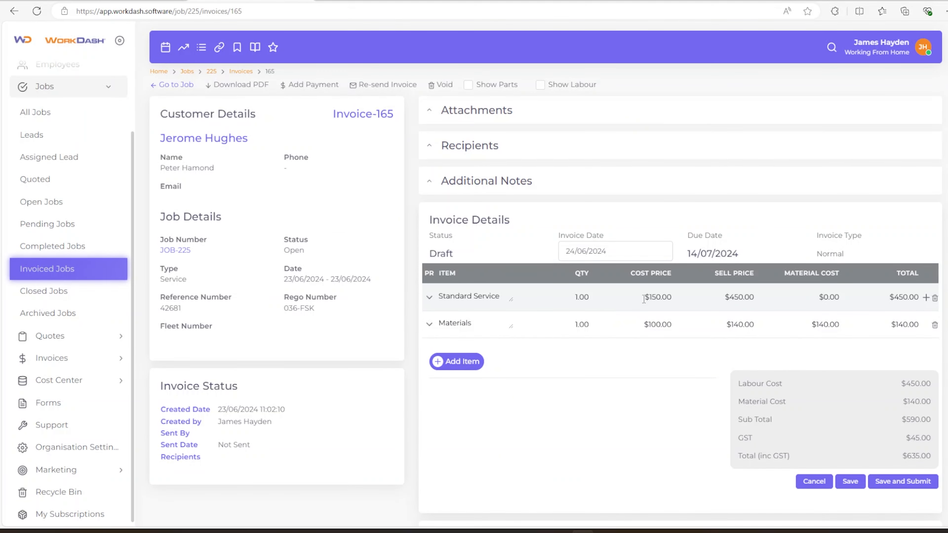
Check the 'General service' note, then Save and Submit Invoice-165, confirming with Yes
{"action": "left_click", "coordinate": [464, 183]}
{"action": "left_click", "coordinate": [462, 183]}
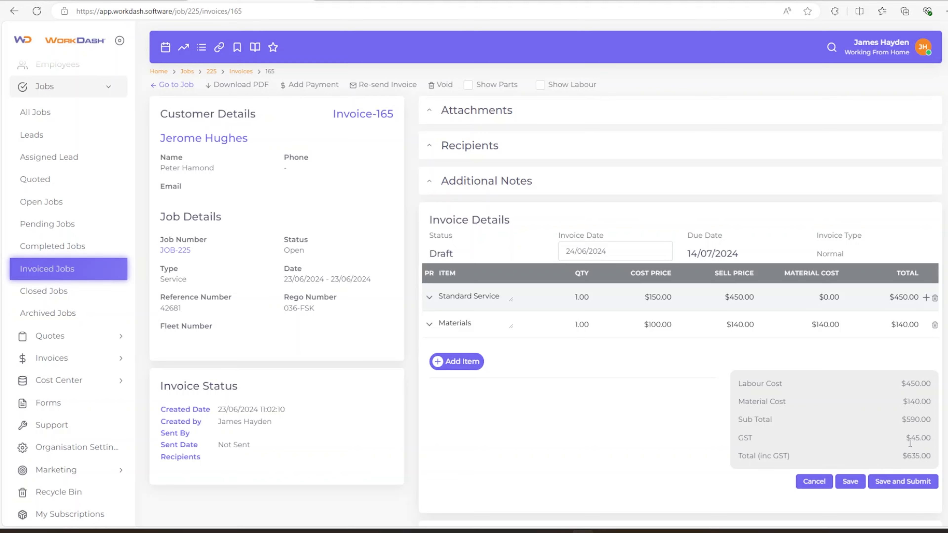
{"action": "scroll", "coordinate": [556, 349], "scroll_direction": "down", "scroll_amount": 2}
{"action": "scroll", "coordinate": [556, 349], "scroll_direction": "up", "scroll_amount": 2}
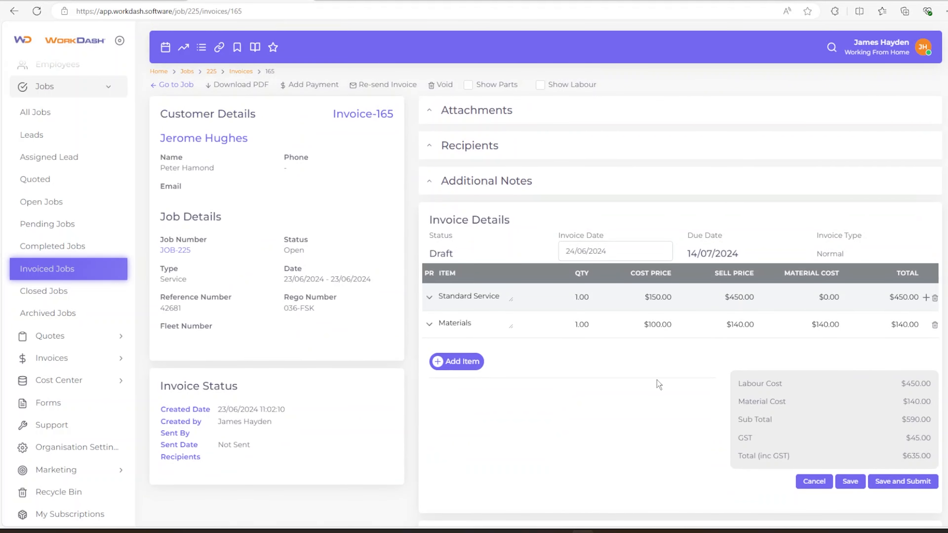
{"action": "left_click", "coordinate": [914, 486]}
{"action": "left_click", "coordinate": [452, 100]}
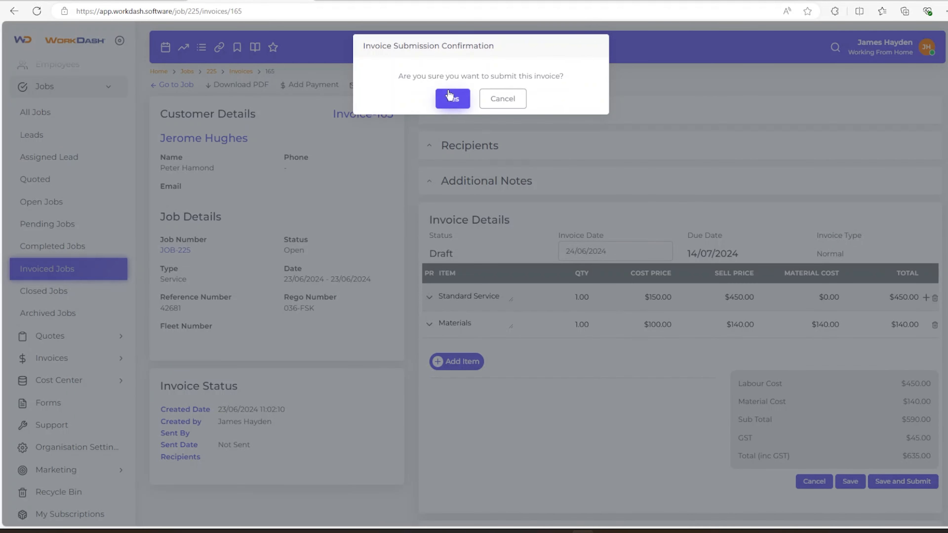